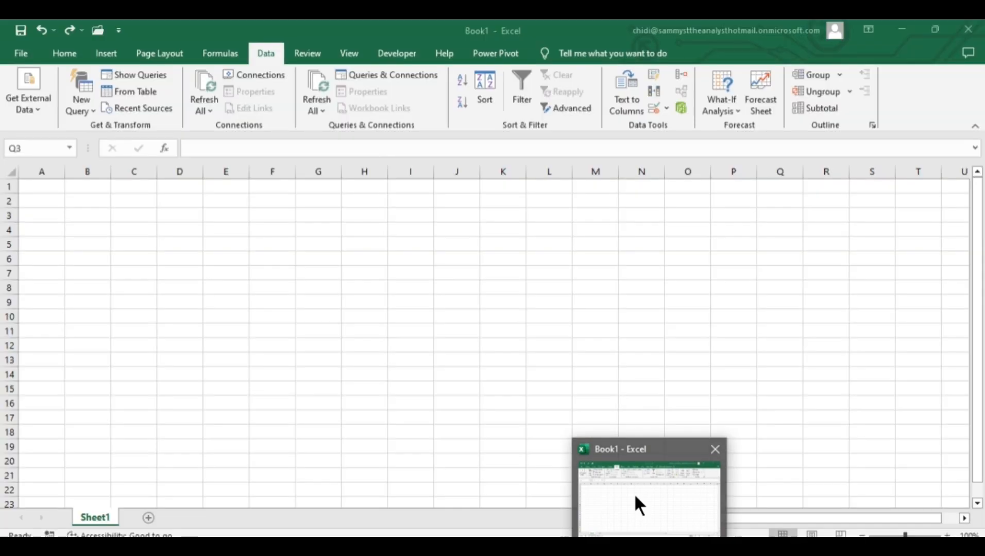
# Open the data validation settings for cell H2 and look through the input message and error alert options.
pyautogui.click(633, 493)
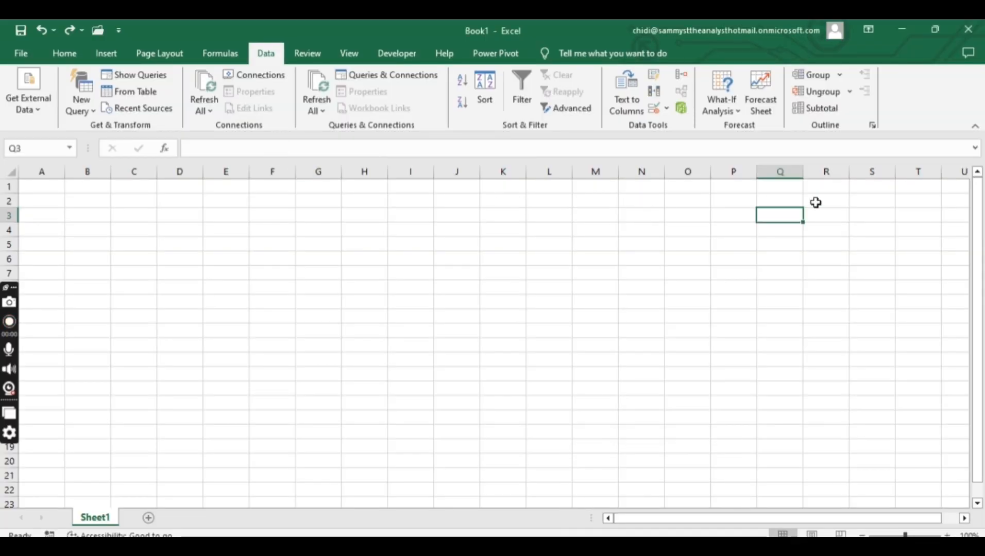
pyautogui.click(372, 202)
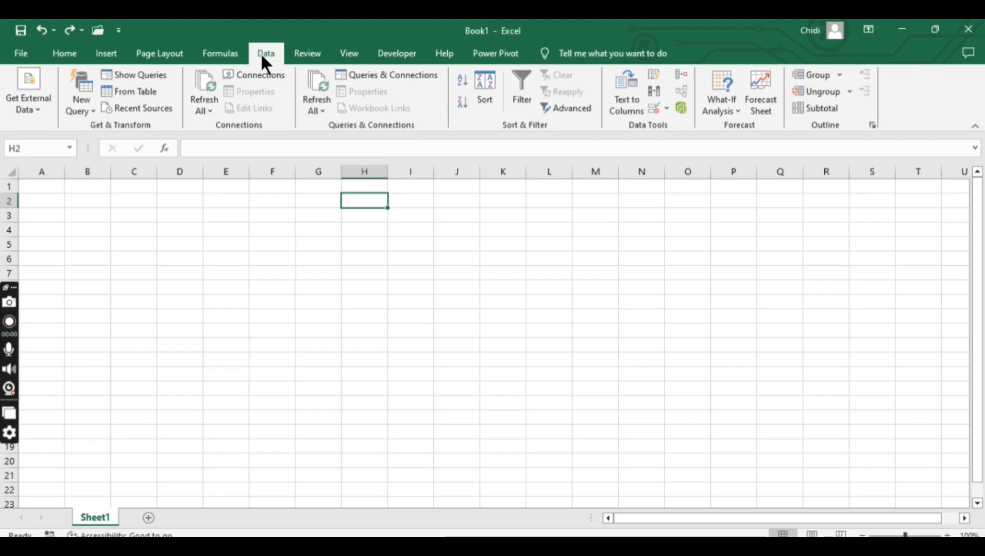
pyautogui.click(666, 107)
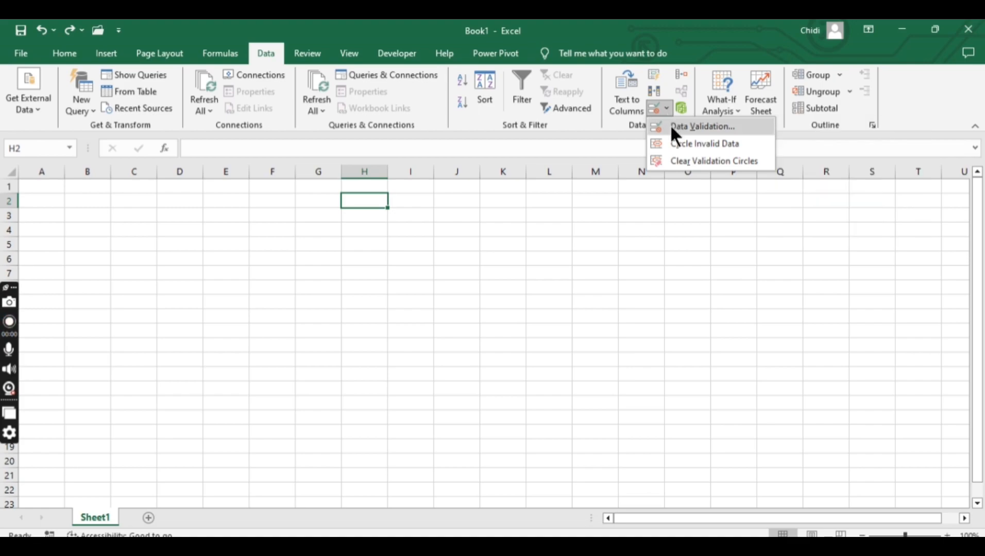
pyautogui.click(672, 127)
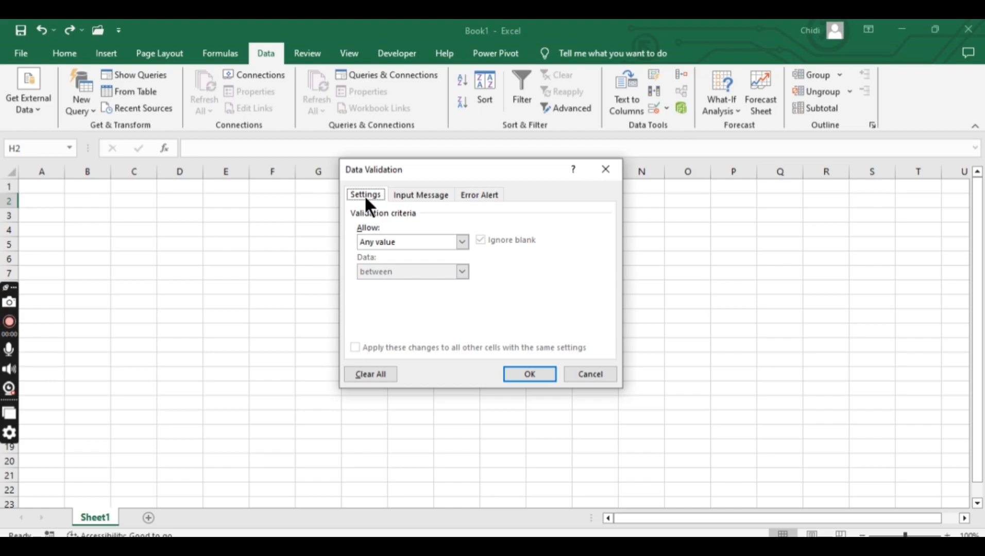
pyautogui.click(406, 198)
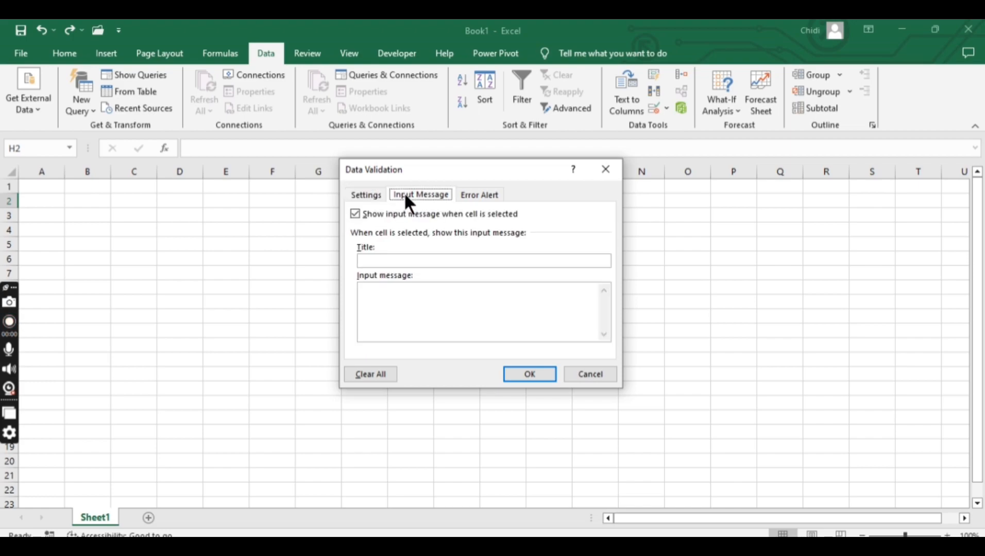
pyautogui.click(491, 194)
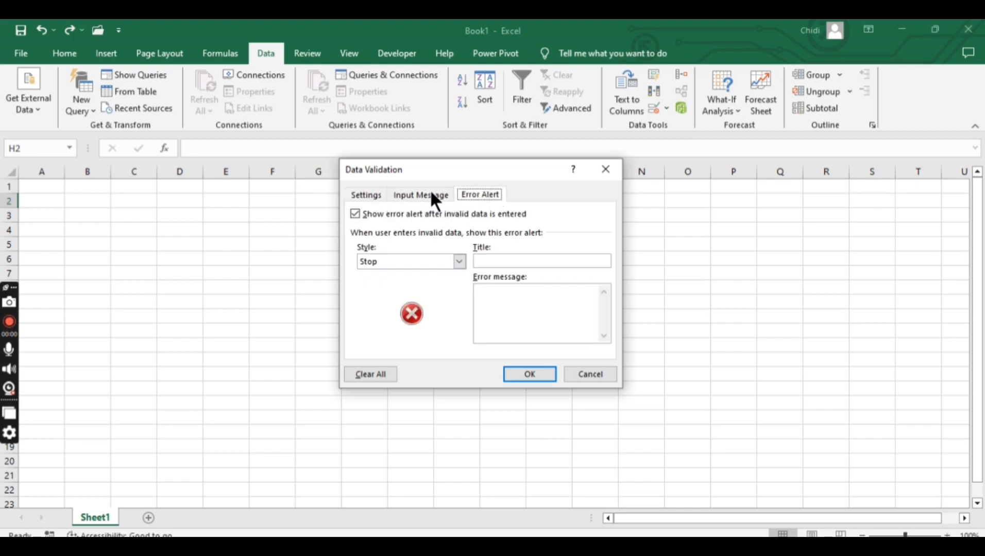
pyautogui.click(378, 195)
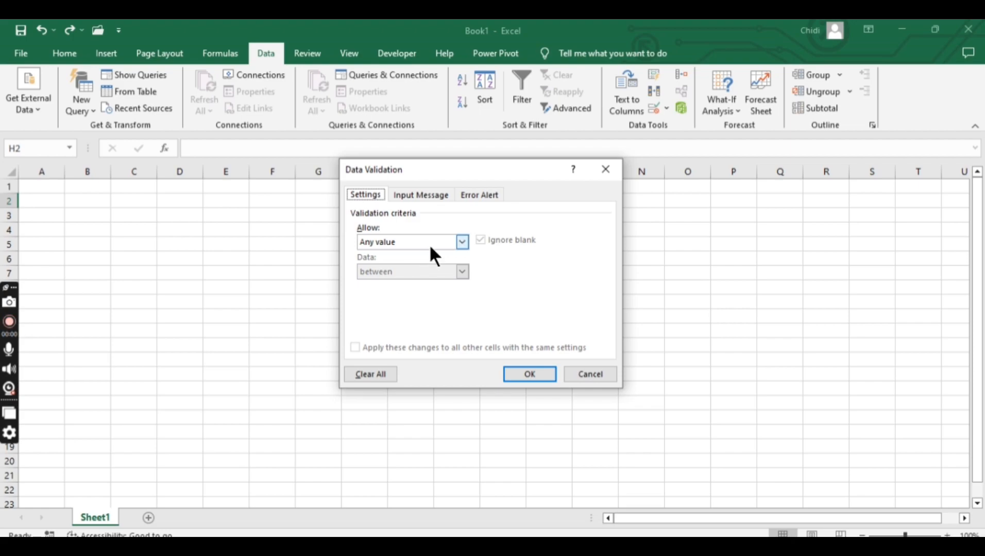
# Restrict cell H2 to whole numbers between a minimum of 4 and a maximum of 10.
pyautogui.click(462, 241)
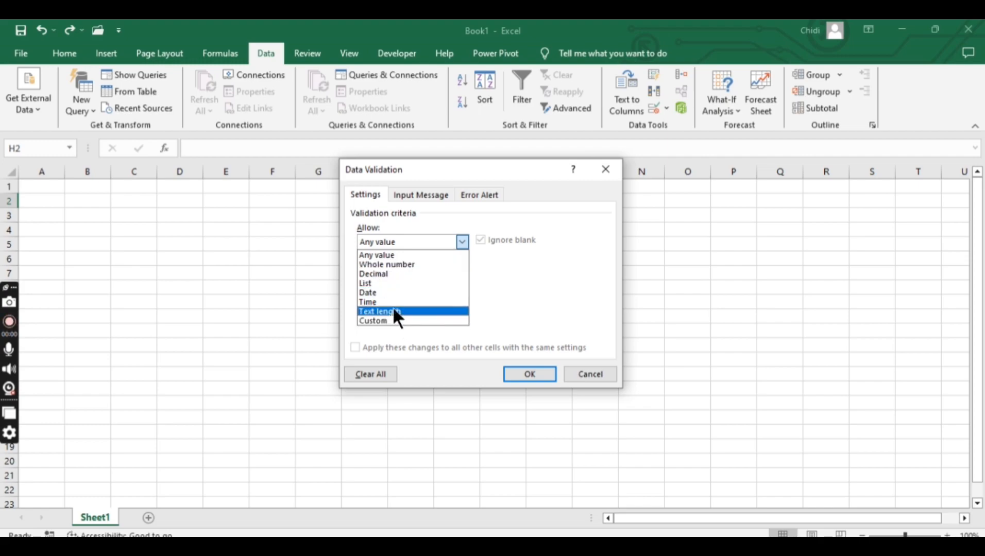
pyautogui.click(402, 265)
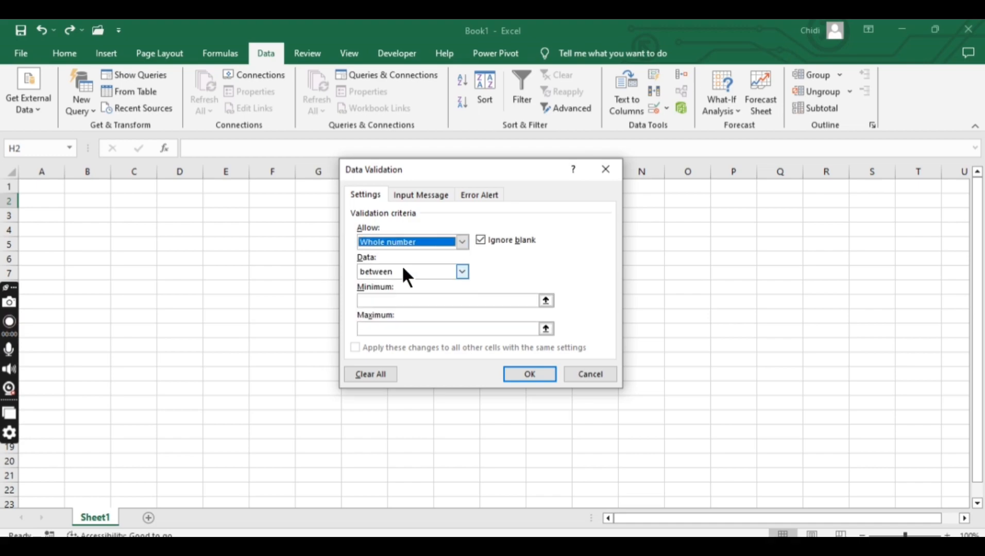
pyautogui.click(461, 272)
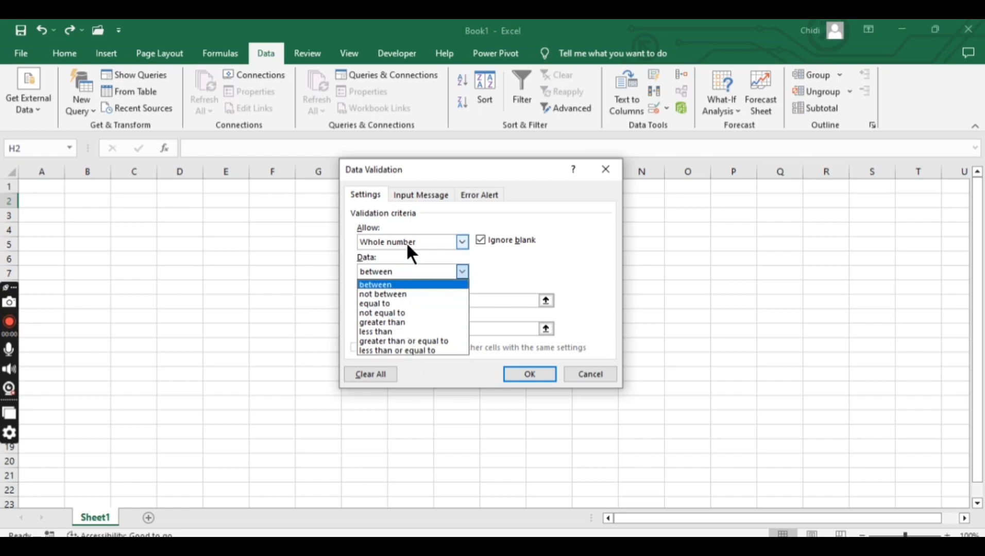
pyautogui.click(419, 284)
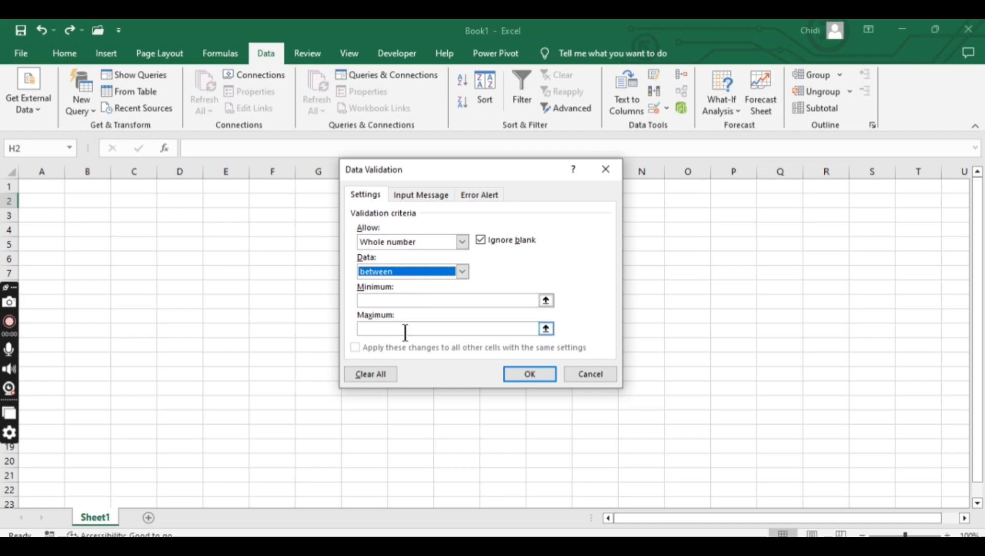
pyautogui.click(395, 303)
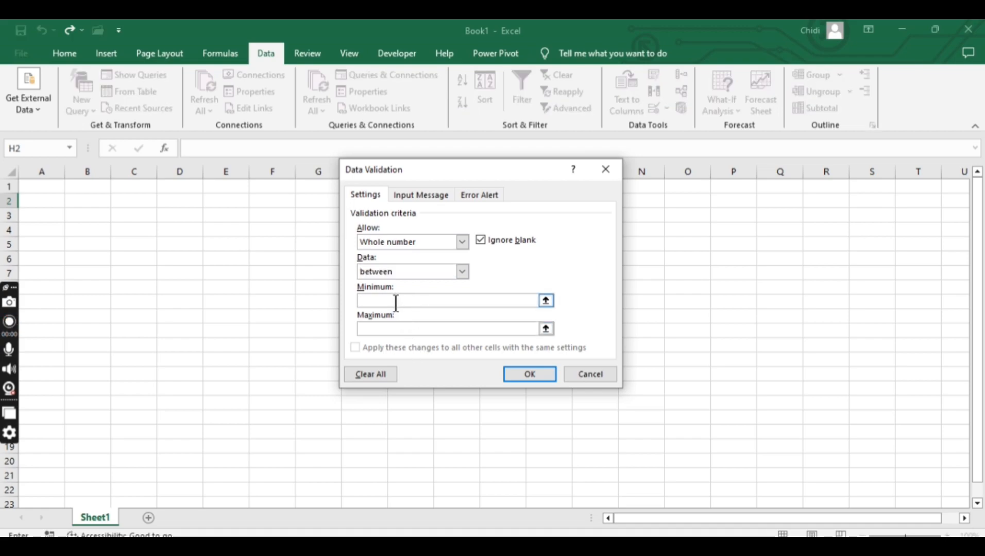
pyautogui.write('4')
pyautogui.click(413, 330)
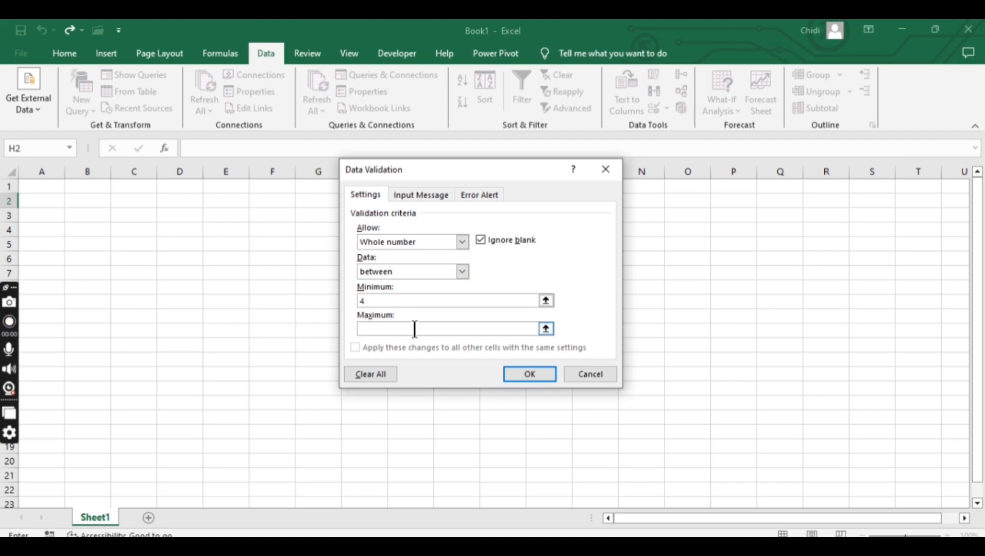
pyautogui.write('10')
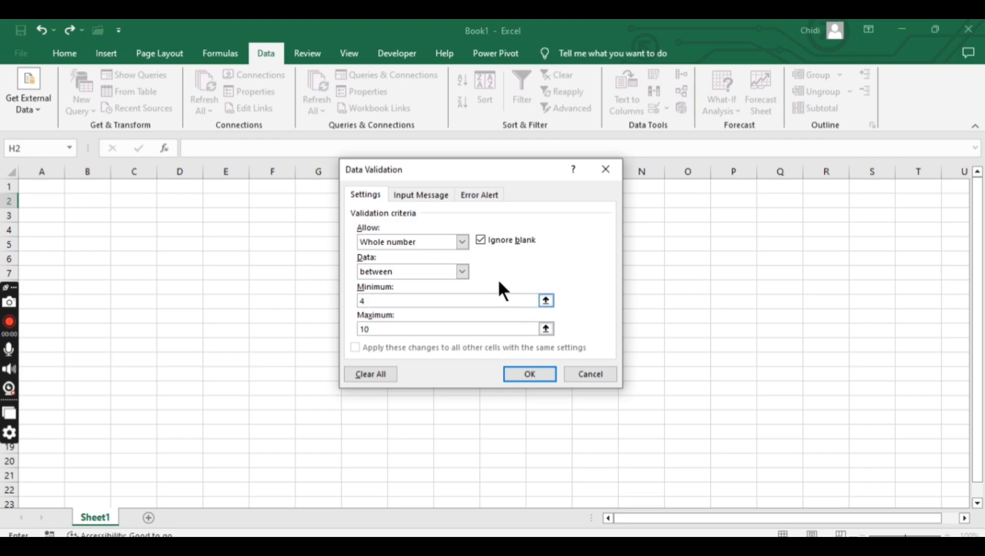
pyautogui.click(530, 373)
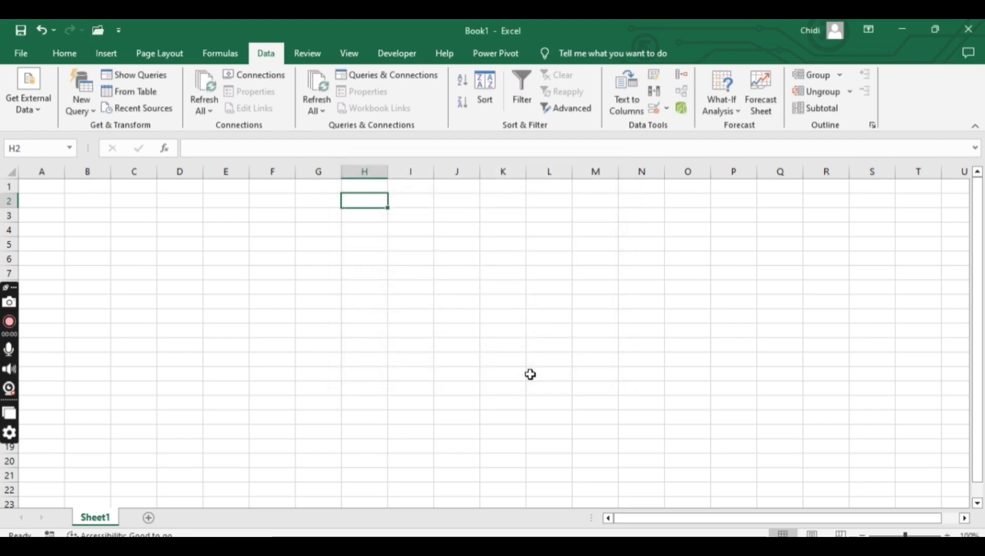
# Try to enter 17 in cell H2 to test the validation rule, and discard the entry.
pyautogui.doubleClick(370, 201)
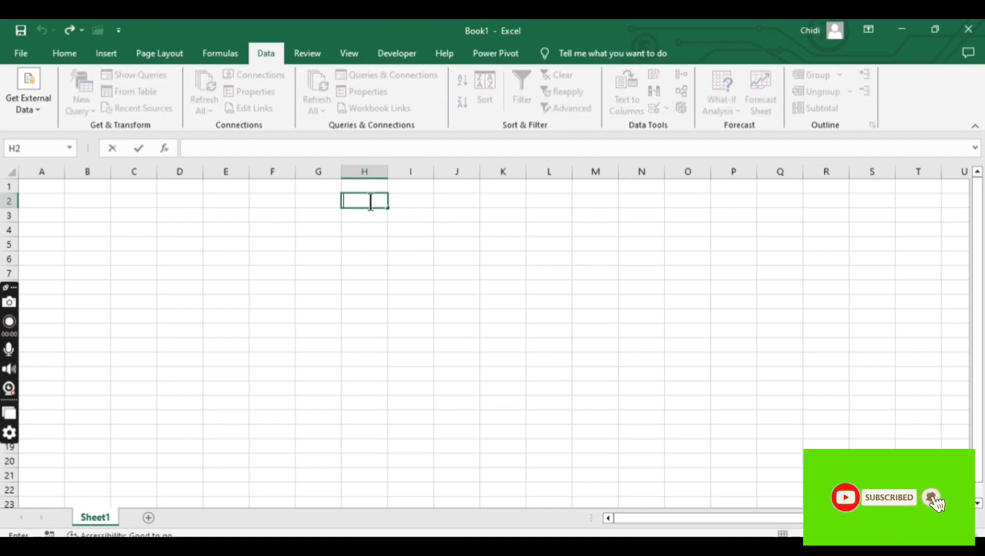
pyautogui.write('17')
pyautogui.press('Return')
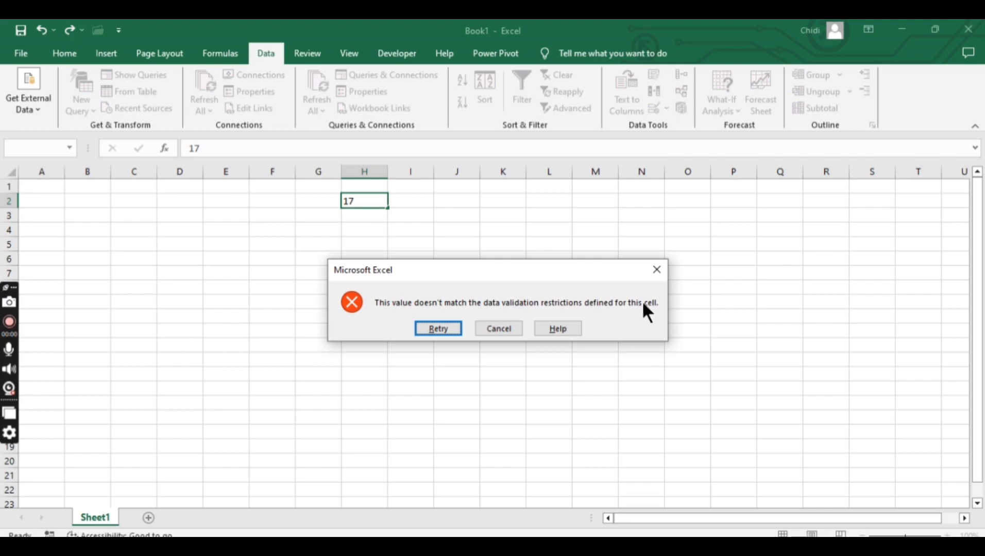
pyautogui.click(499, 329)
# Enter 6 in cell H2 to test a value within the allowed range.
pyautogui.scroll(2, 383, 246)
pyautogui.scroll(4, 564, 242)
pyautogui.scroll(1, 563, 242)
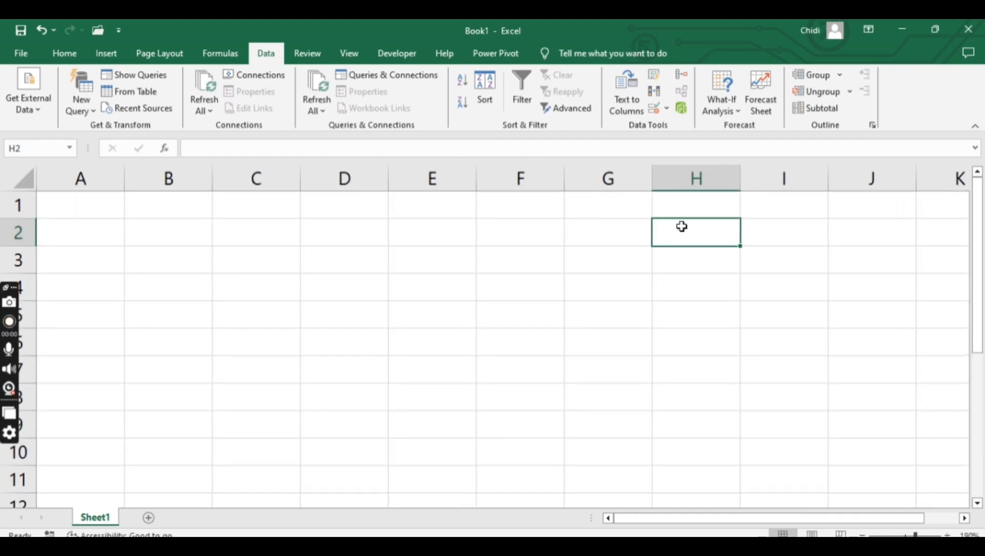
pyautogui.doubleClick(709, 231)
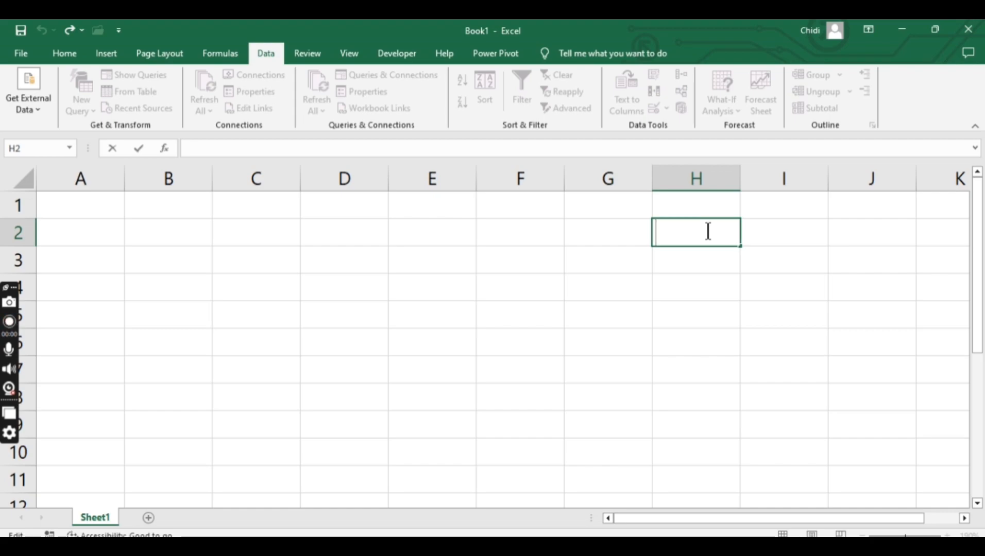
pyautogui.write('6')
pyautogui.press('Return')
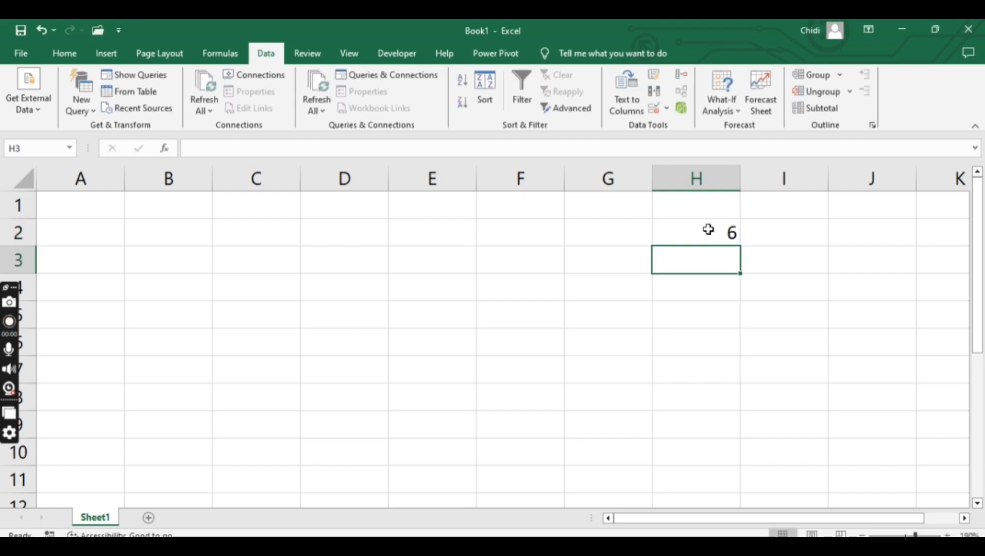
# Turn off Ignore blank in the data validation rule of cell H2.
pyautogui.click(708, 230)
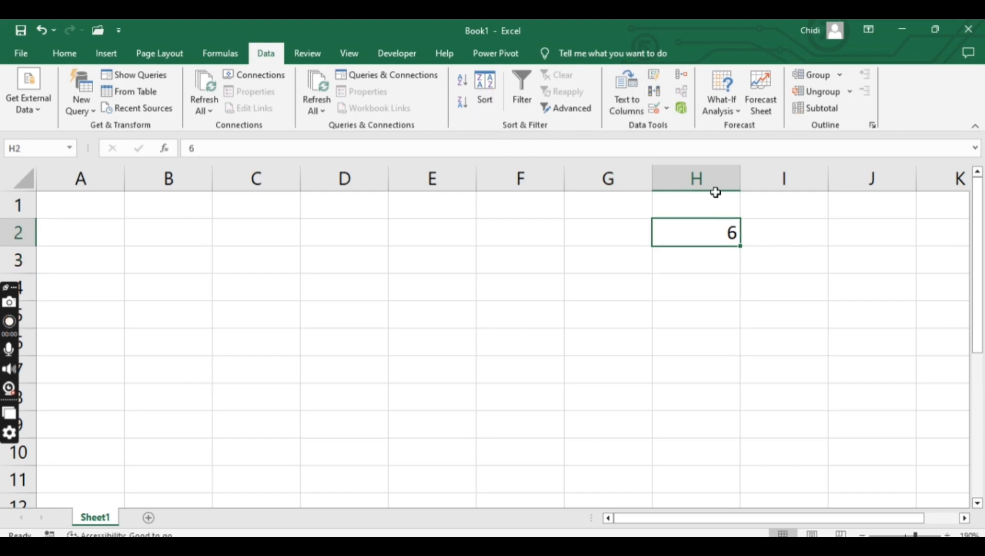
pyautogui.click(652, 105)
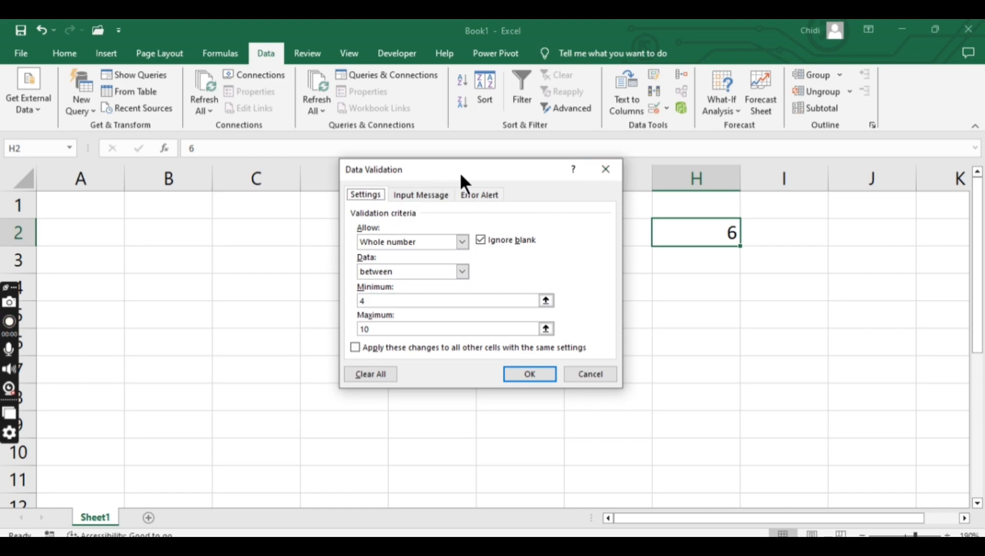
pyautogui.moveTo(492, 168); pyautogui.dragTo(440, 169)
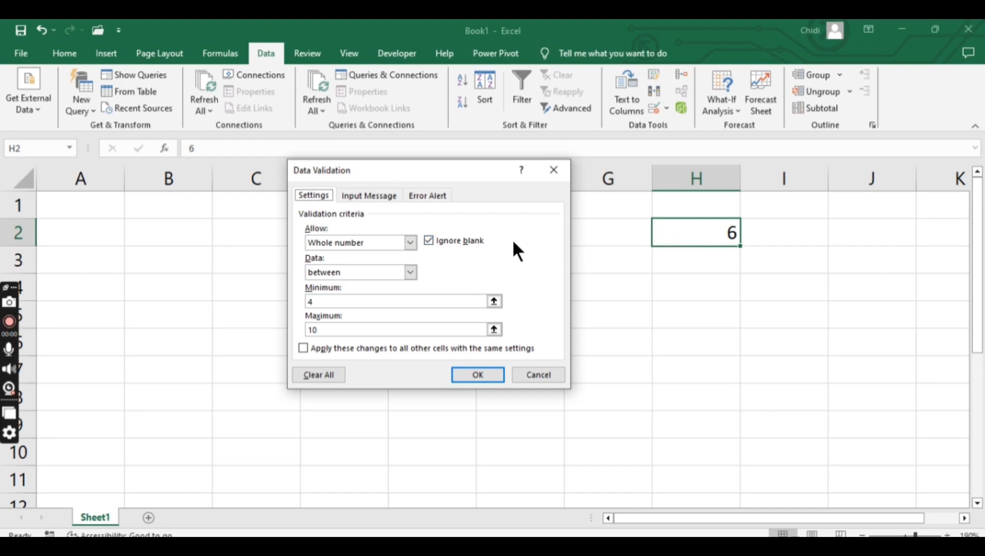
pyautogui.click(428, 240)
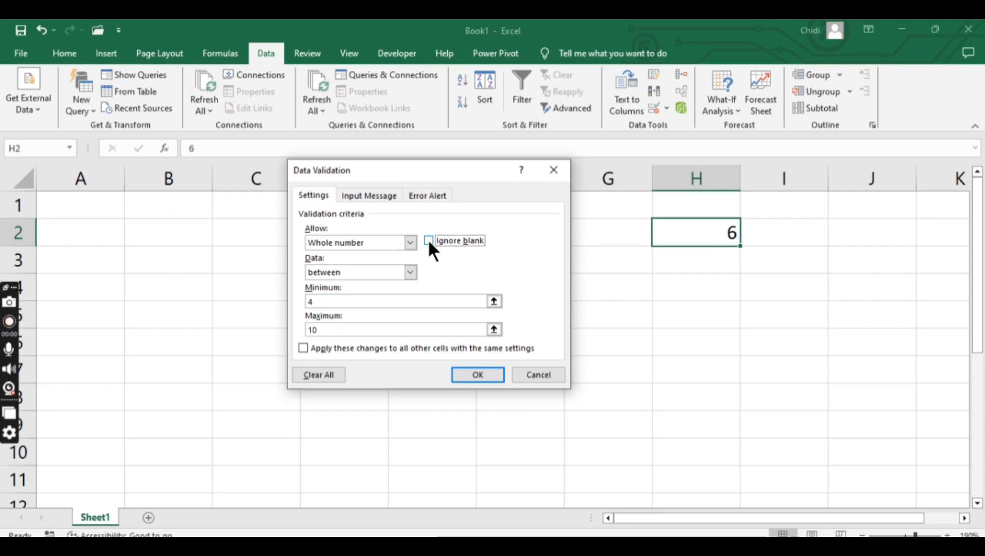
pyautogui.click(473, 375)
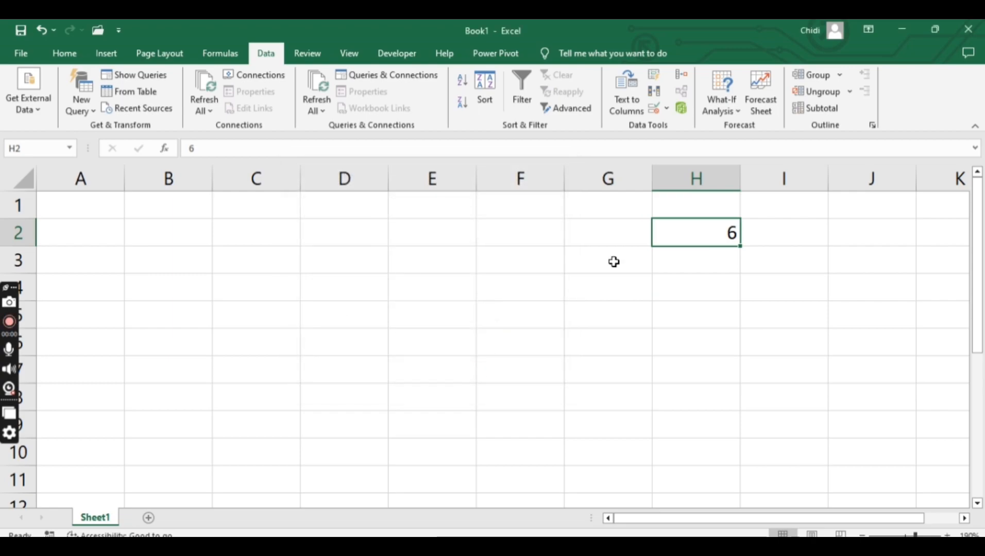
# Try to empty cell H2 to test how the rule treats blanks, and discard the edit.
pyautogui.doubleClick(718, 234)
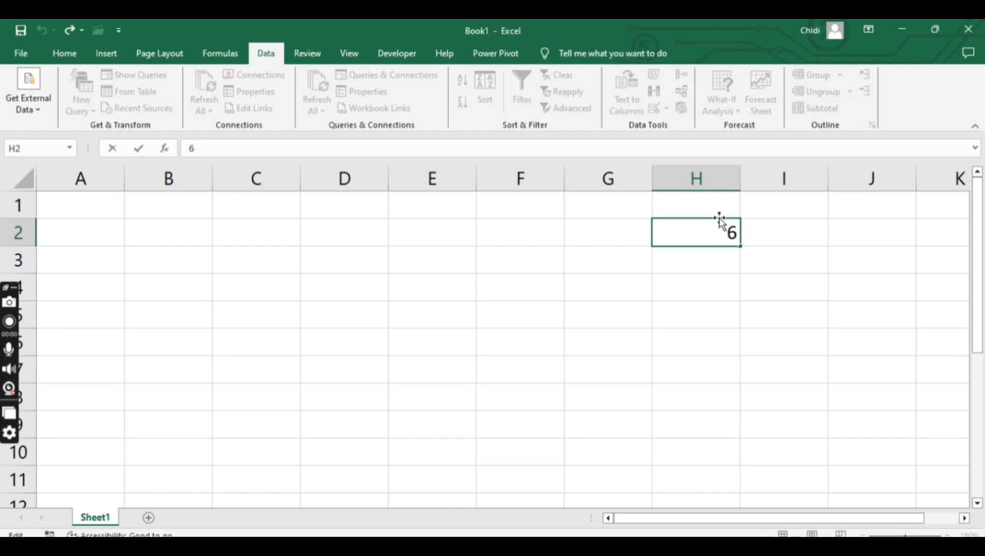
pyautogui.press('BackSpace')
pyautogui.press('Return')
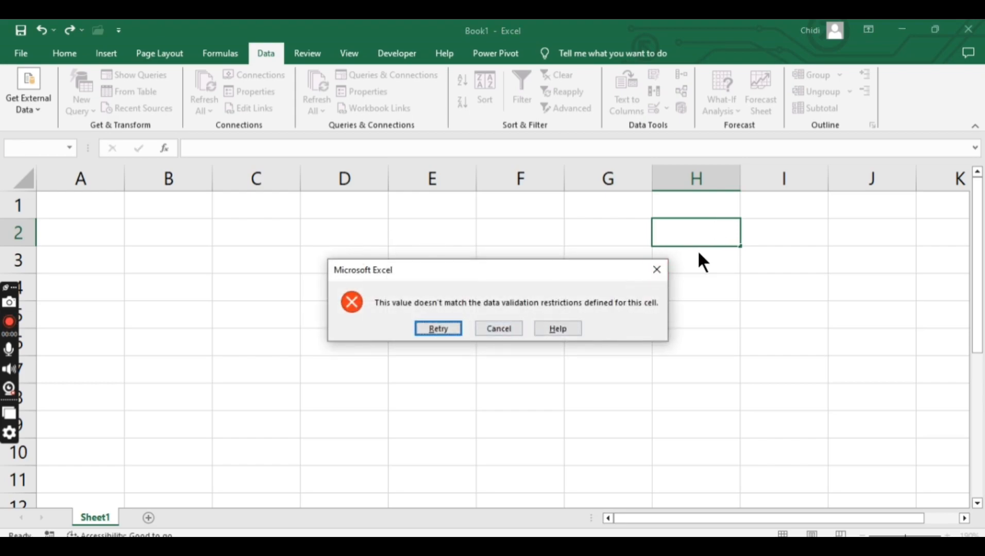
pyautogui.click(492, 326)
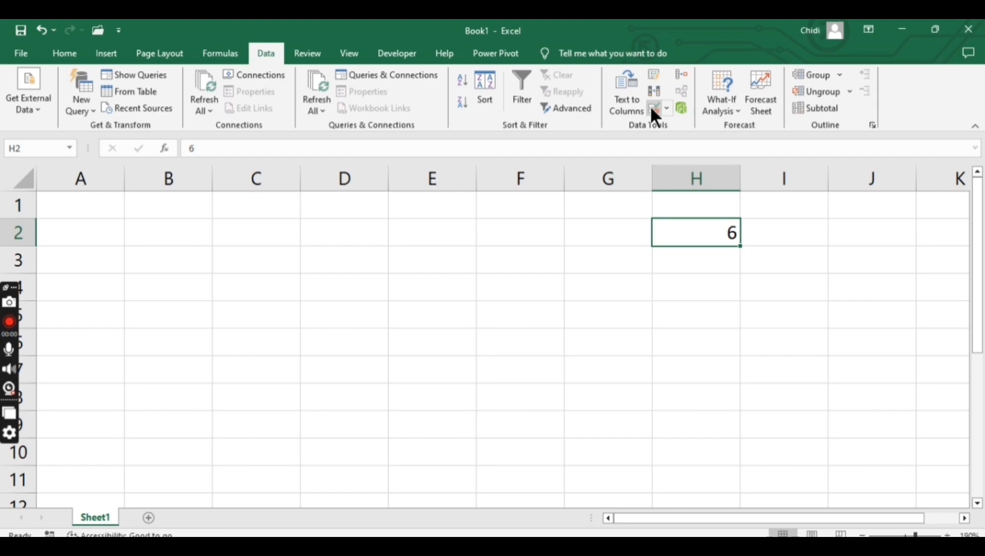
pyautogui.click(650, 107)
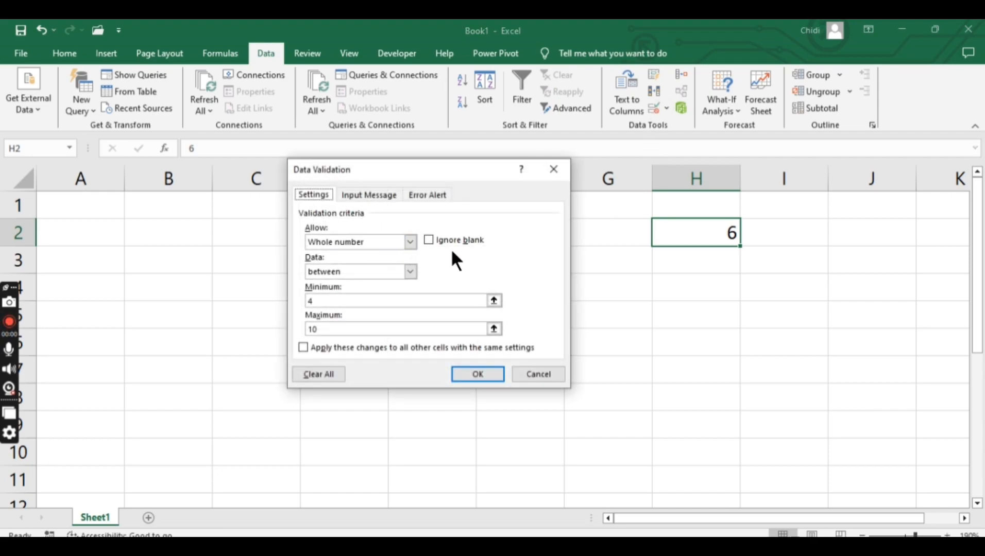
pyautogui.click(412, 240)
pyautogui.click(378, 282)
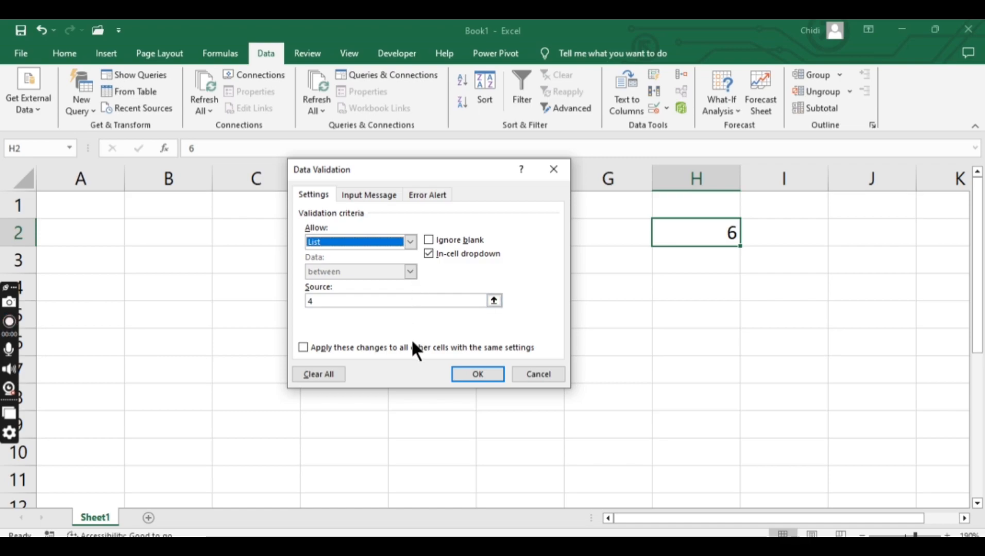
pyautogui.click(533, 372)
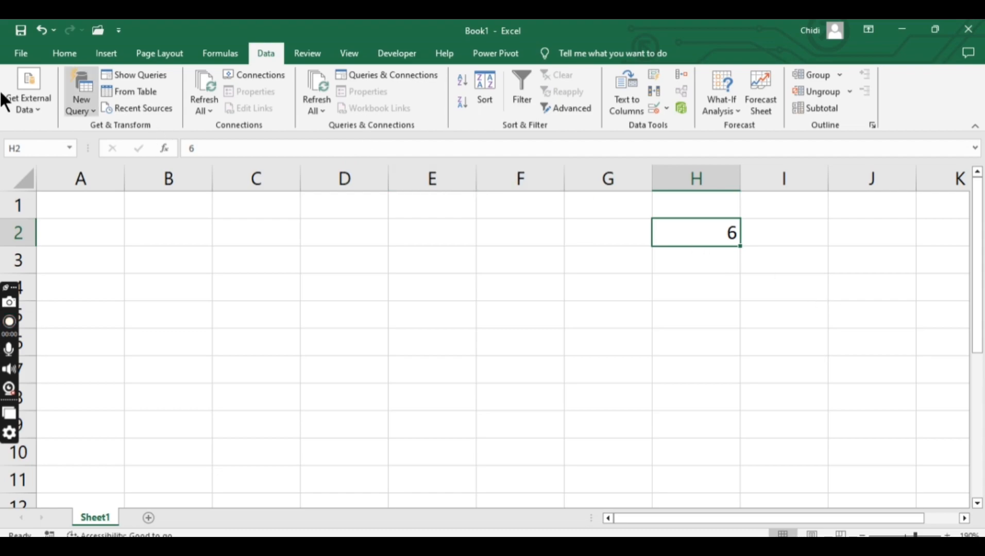
# Undo the Ignore blank change and the entry of 6 in cell H2.
pyautogui.click(43, 29)
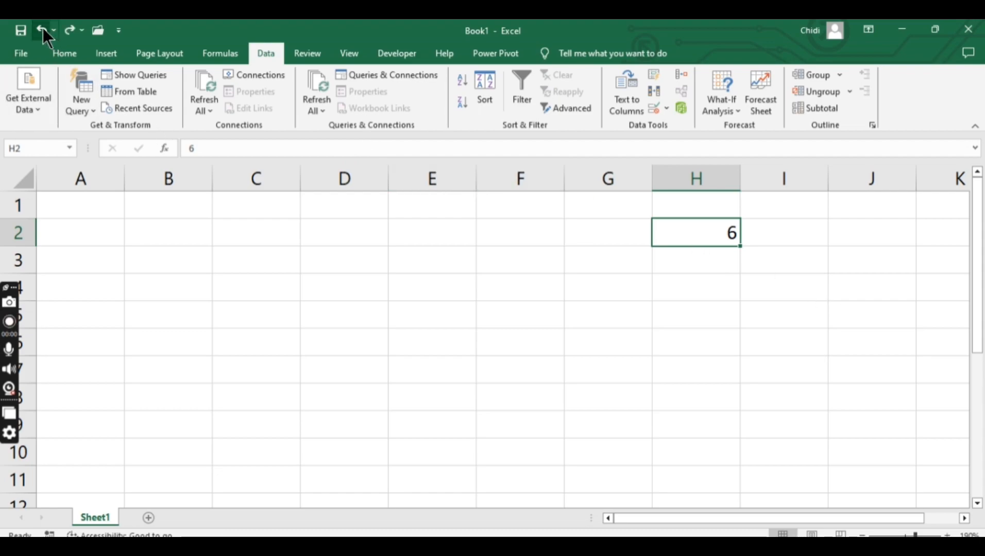
pyautogui.click(42, 29)
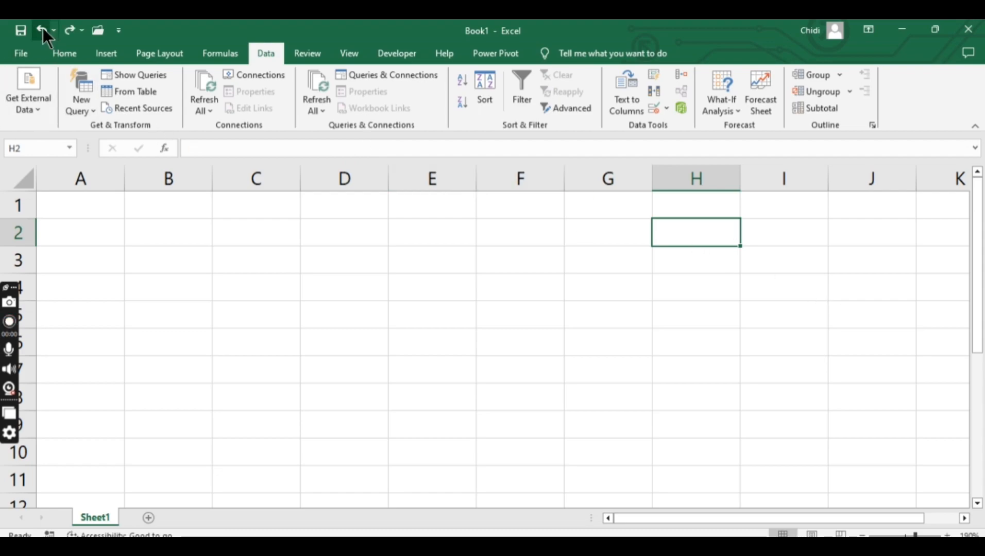
# Enter the heading GENDER in cell E1.
pyautogui.doubleClick(452, 213)
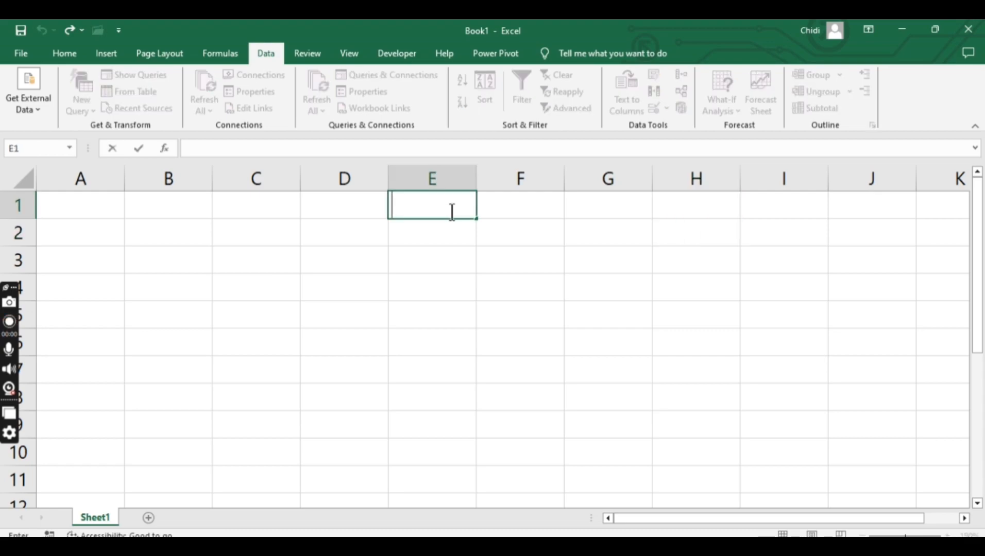
pyautogui.write('GE')
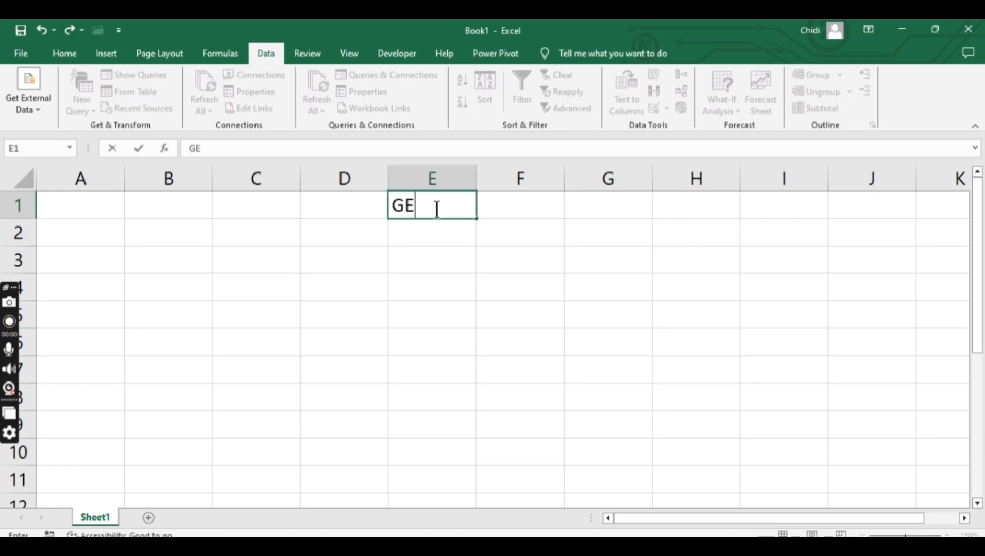
pyautogui.write('NDER')
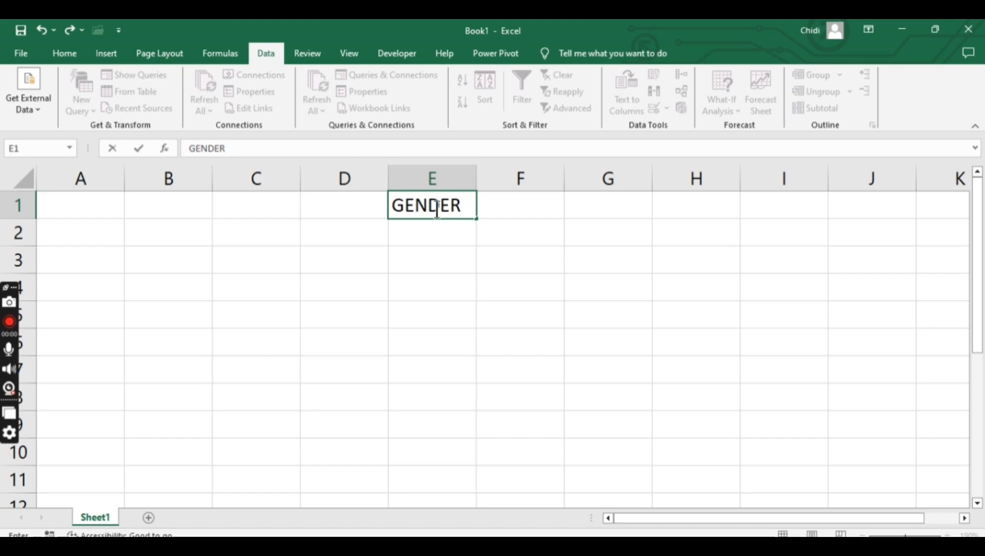
# Enter the list items MALE in cell J3 and FEMALE in cell J4.
pyautogui.click(849, 270)
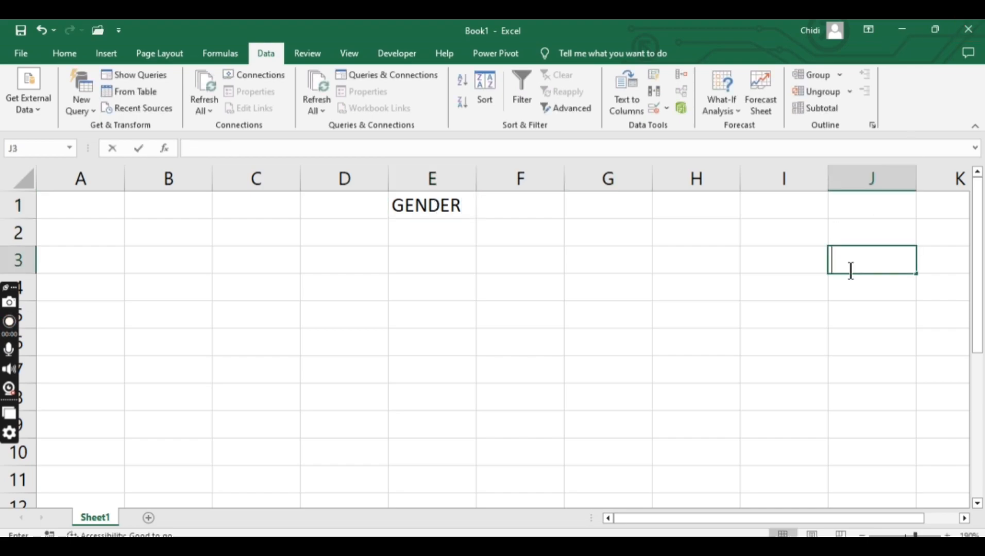
pyautogui.write('M')
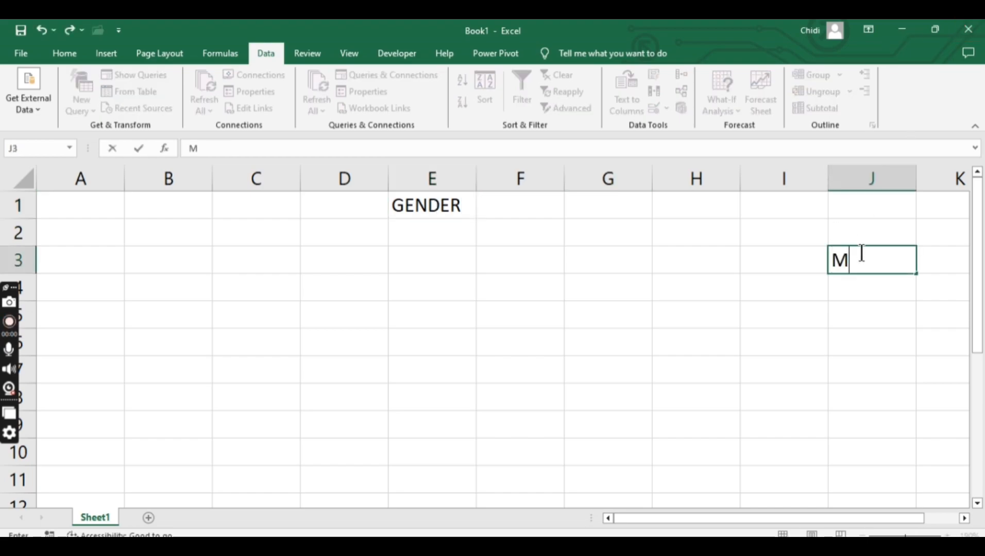
pyautogui.write('SLE\\')
pyautogui.press('BackSpace')
pyautogui.press('BackSpace')
pyautogui.press('BackSpace')
pyautogui.press('BackSpace')
pyautogui.write('A')
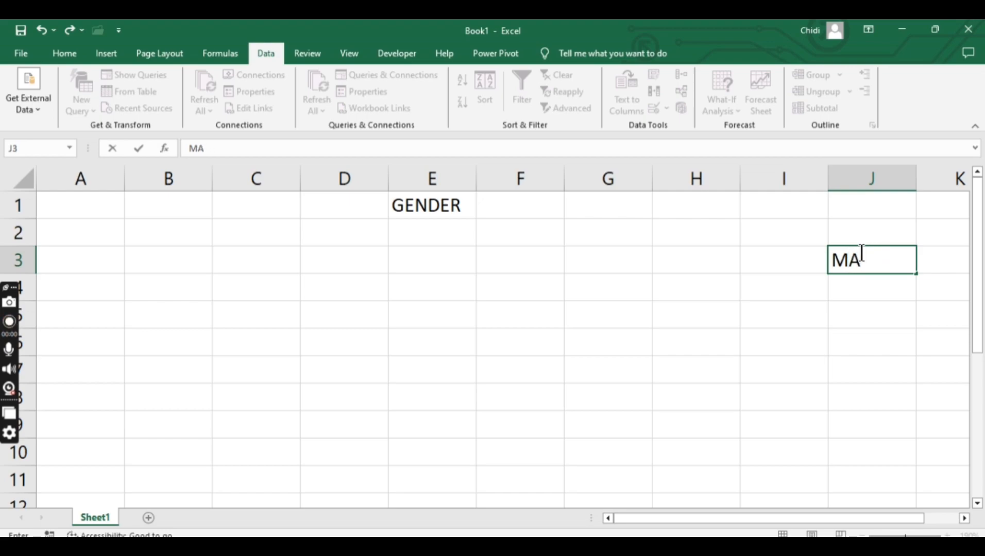
pyautogui.write('LE')
pyautogui.press('Return')
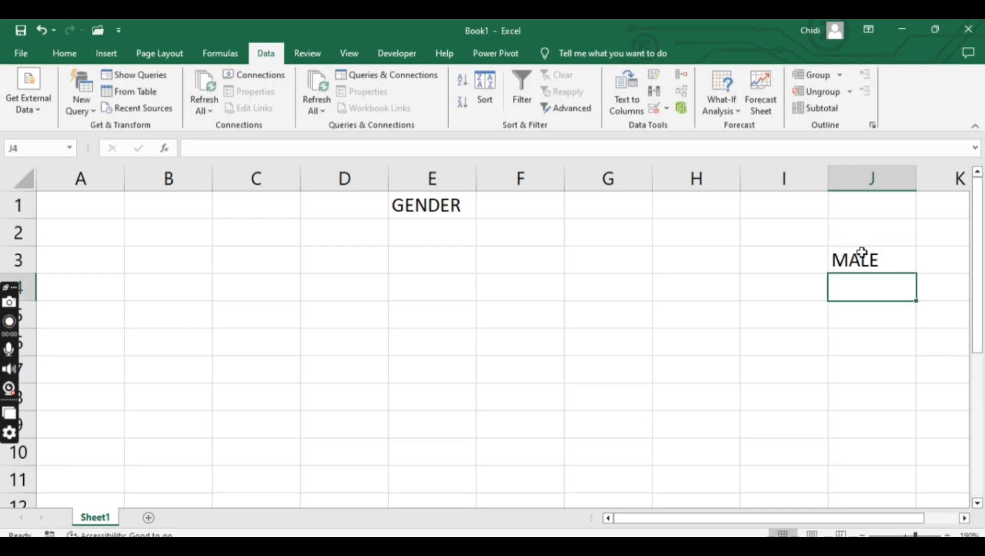
pyautogui.write('FEMALE')
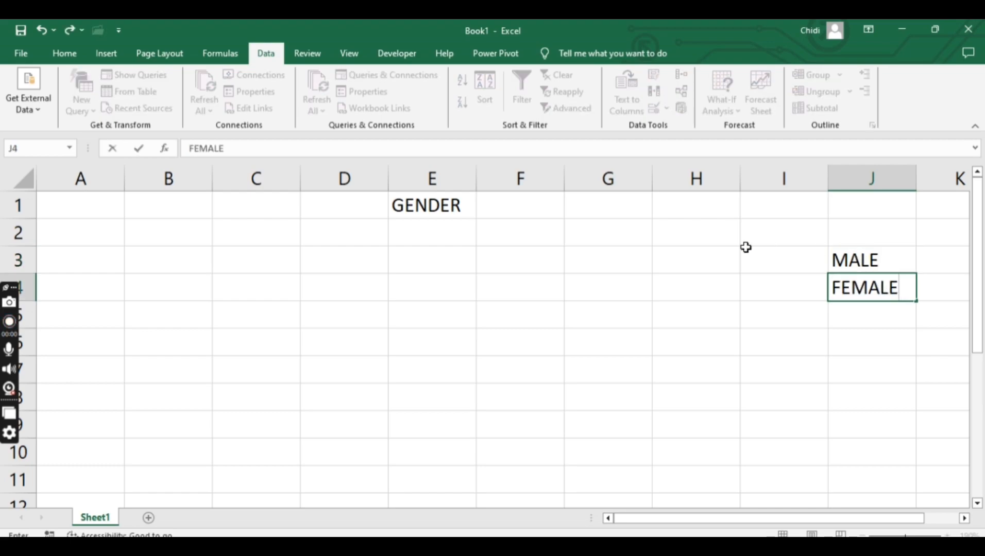
pyautogui.click(884, 235)
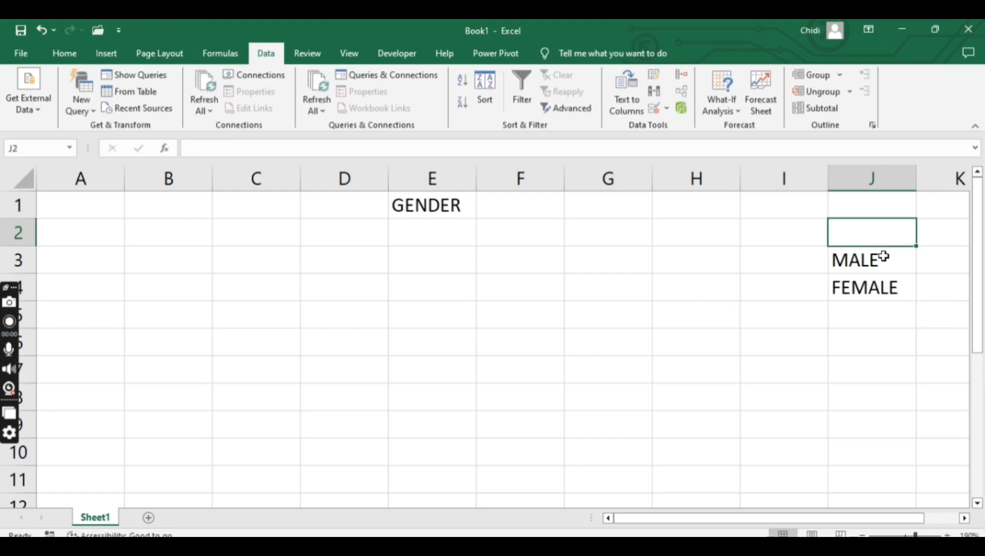
pyautogui.click(882, 258)
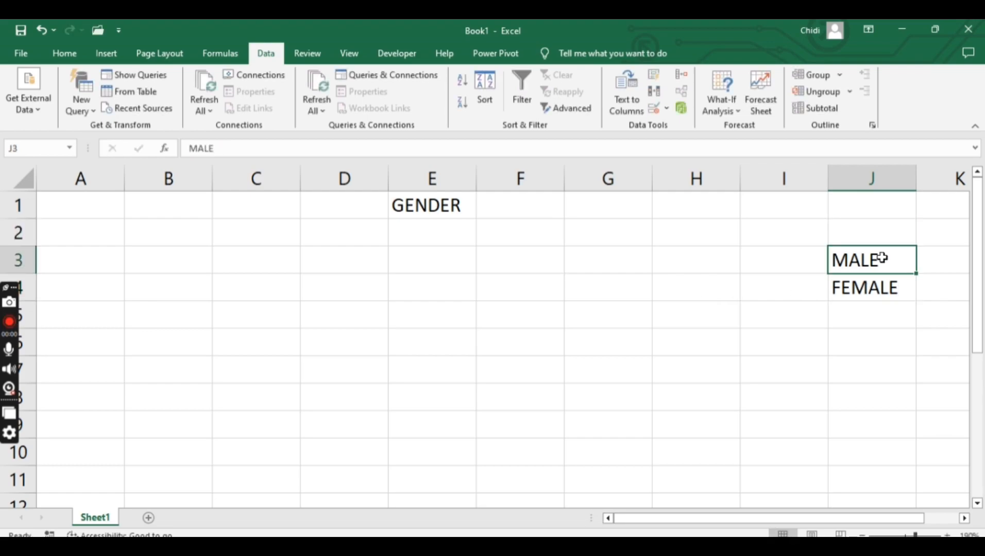
pyautogui.click(874, 289)
pyautogui.click(886, 259)
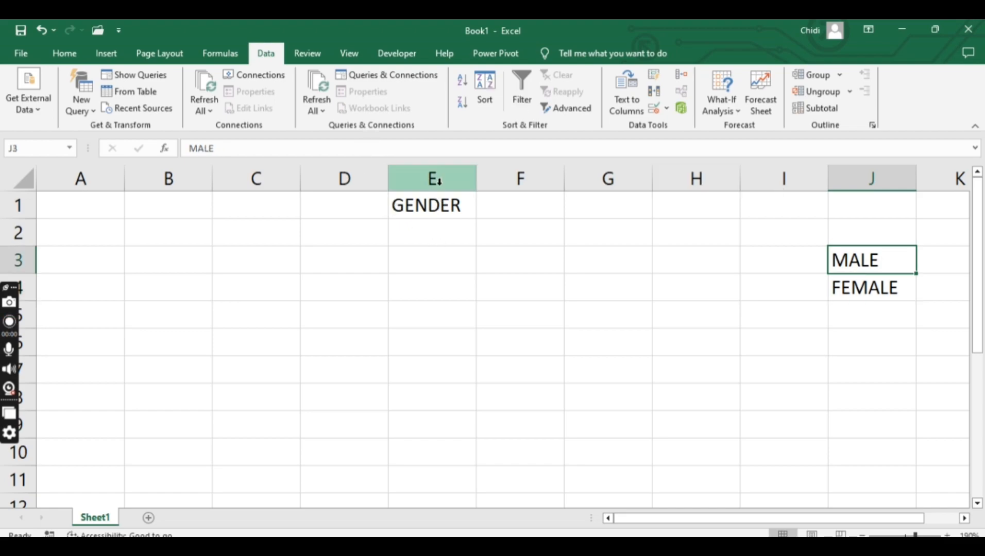
# Apply a List data validation rule to the whole of column E, using cells J3:J4 as its source.
pyautogui.click(435, 179)
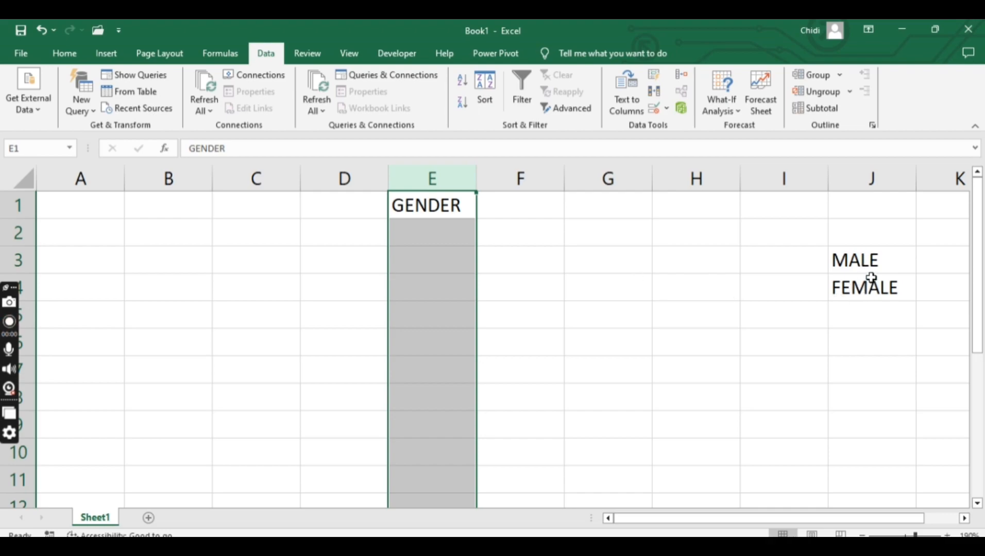
pyautogui.click(653, 106)
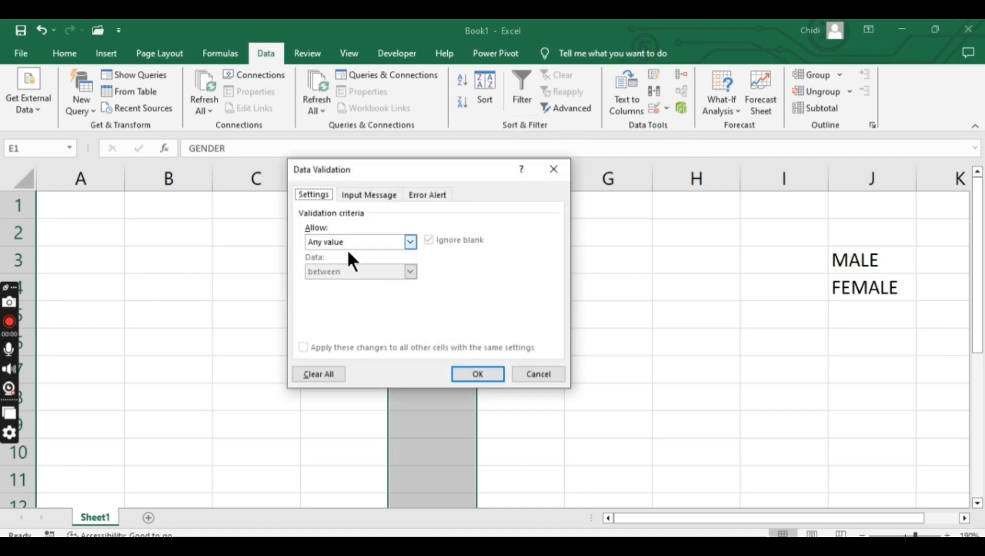
pyautogui.moveTo(373, 171); pyautogui.dragTo(687, 177)
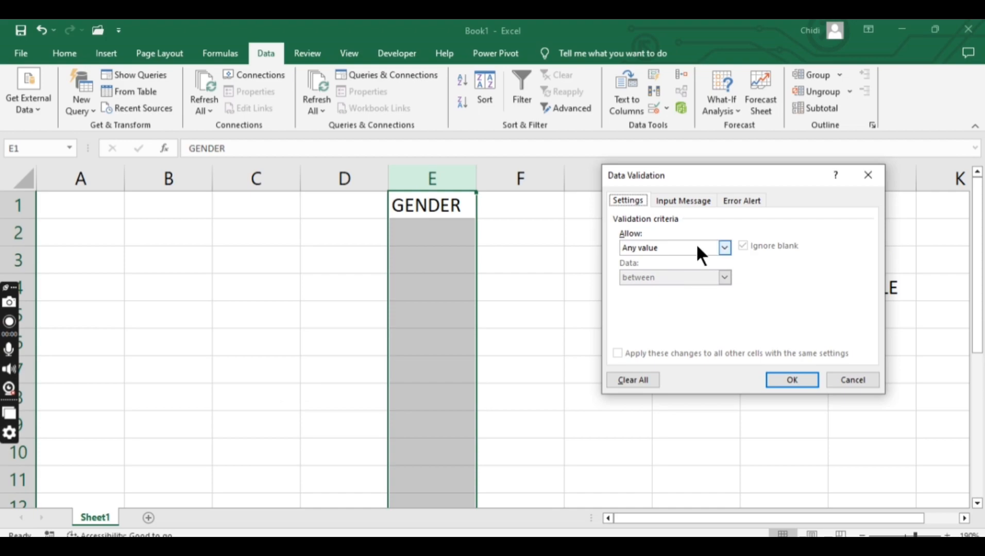
pyautogui.click(716, 250)
pyautogui.click(674, 288)
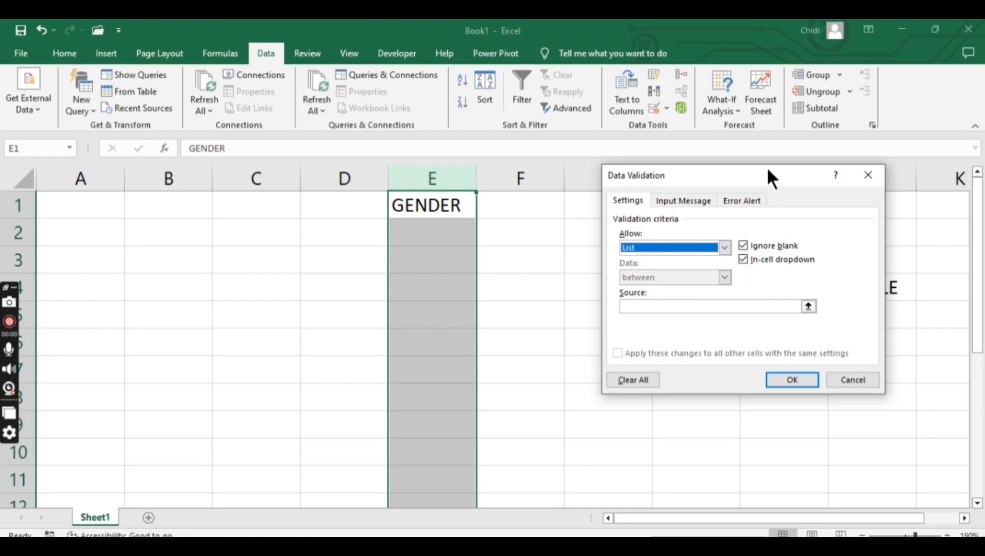
pyautogui.moveTo(768, 174); pyautogui.dragTo(250, 130)
pyautogui.click(276, 259)
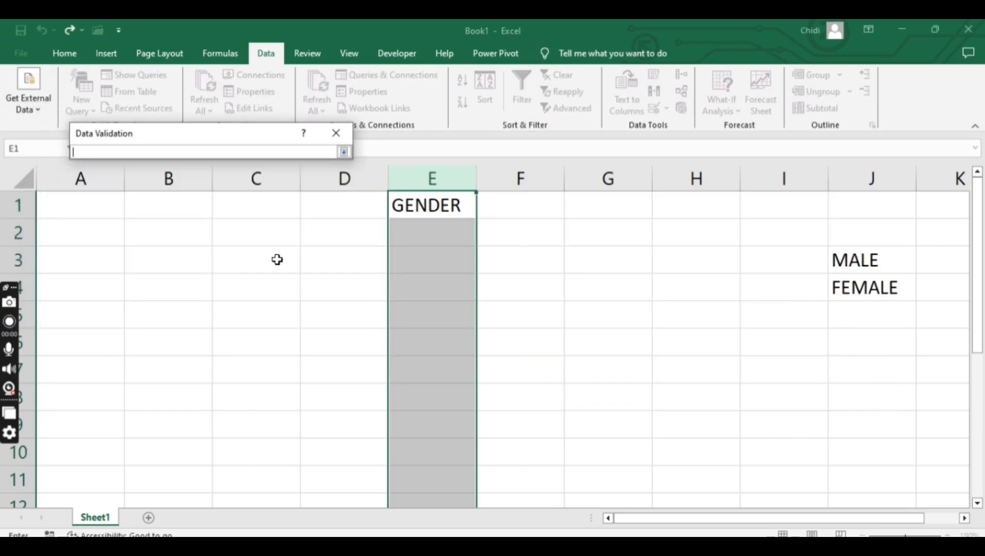
pyautogui.moveTo(860, 260); pyautogui.dragTo(865, 290)
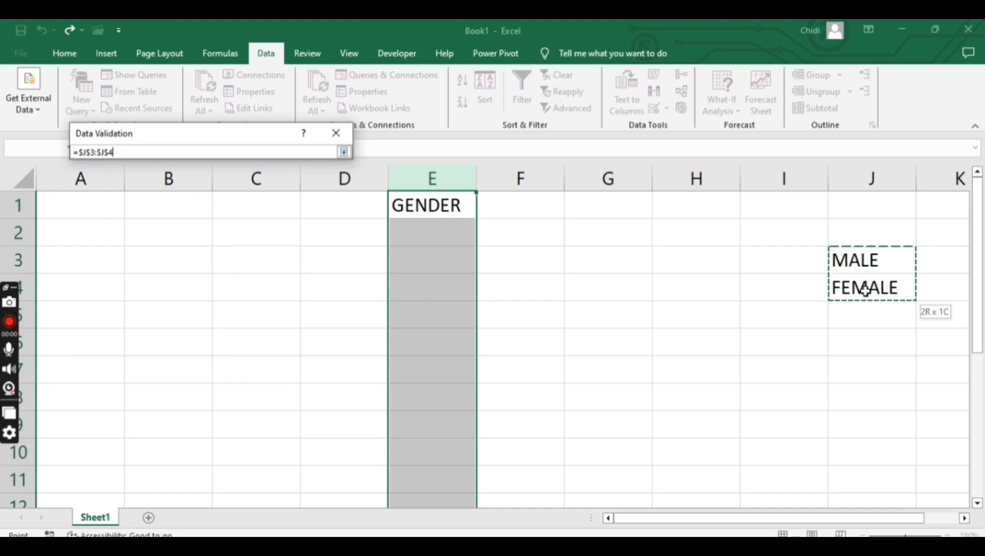
pyautogui.click(344, 152)
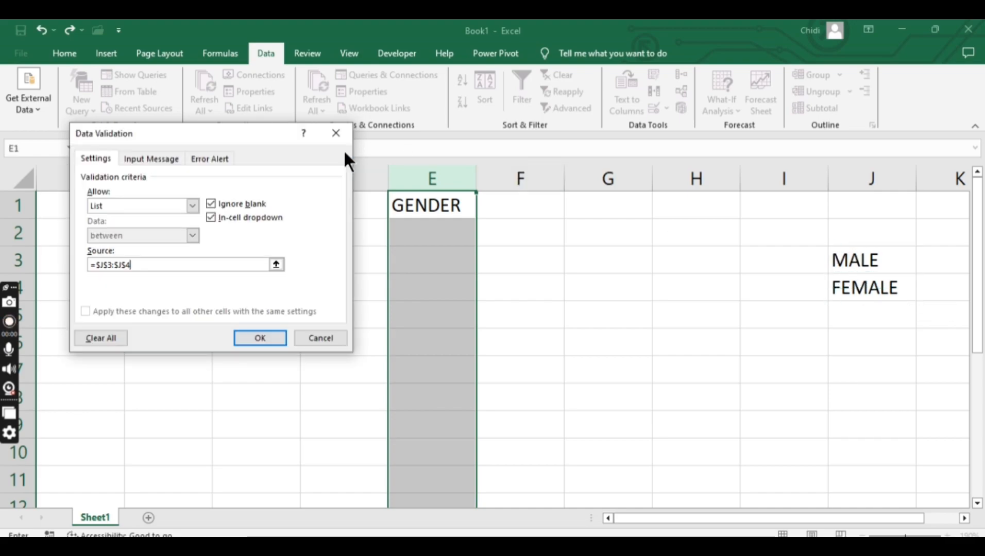
pyautogui.click(260, 338)
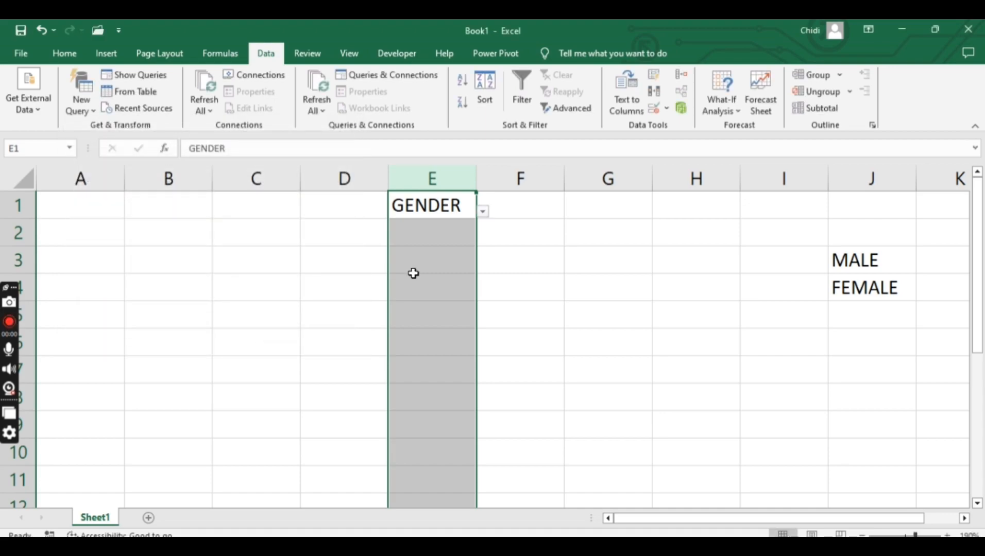
# Enter MALE in cell E2 and female in cell E3 to test entries allowed by the list.
pyautogui.click(435, 232)
pyautogui.doubleClick(435, 231)
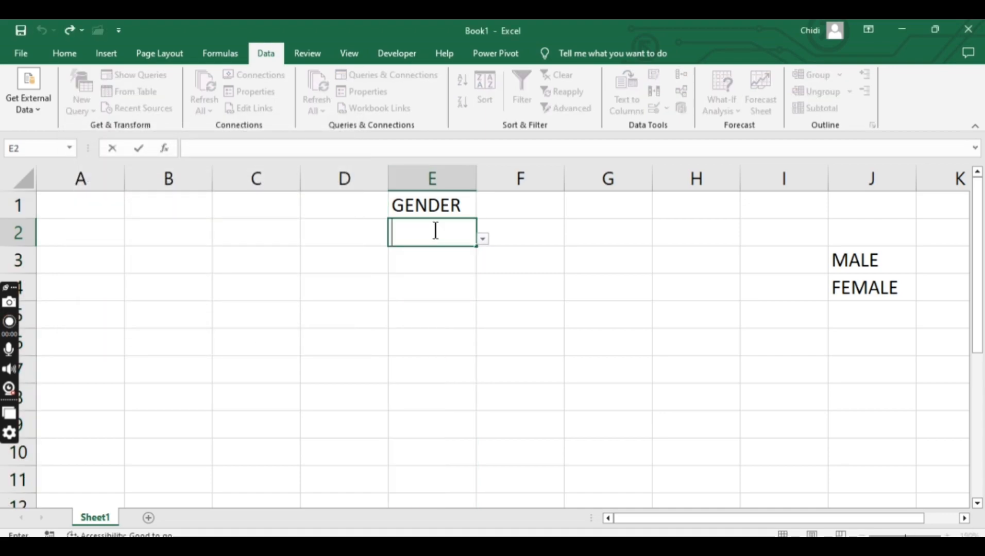
pyautogui.write('MA')
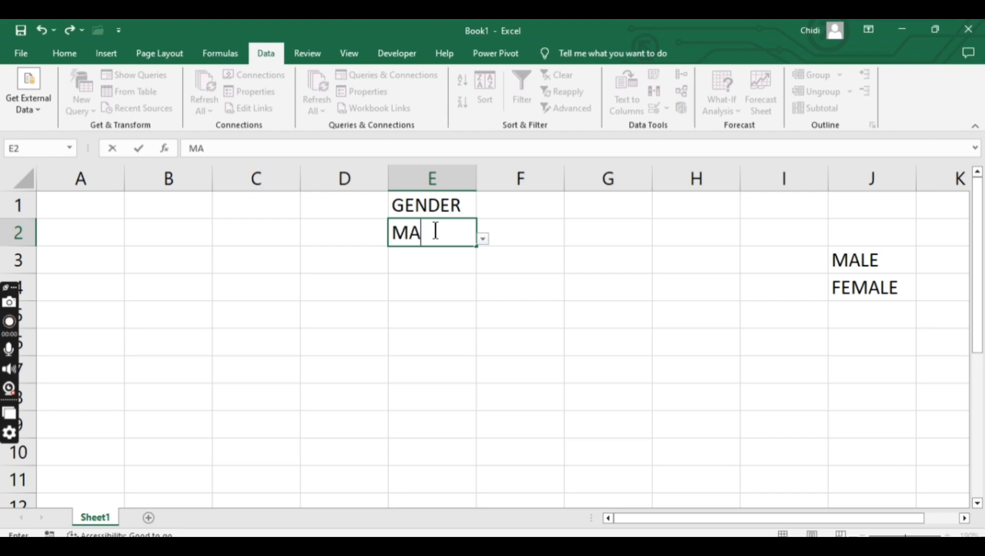
pyautogui.write('LE')
pyautogui.press('Return')
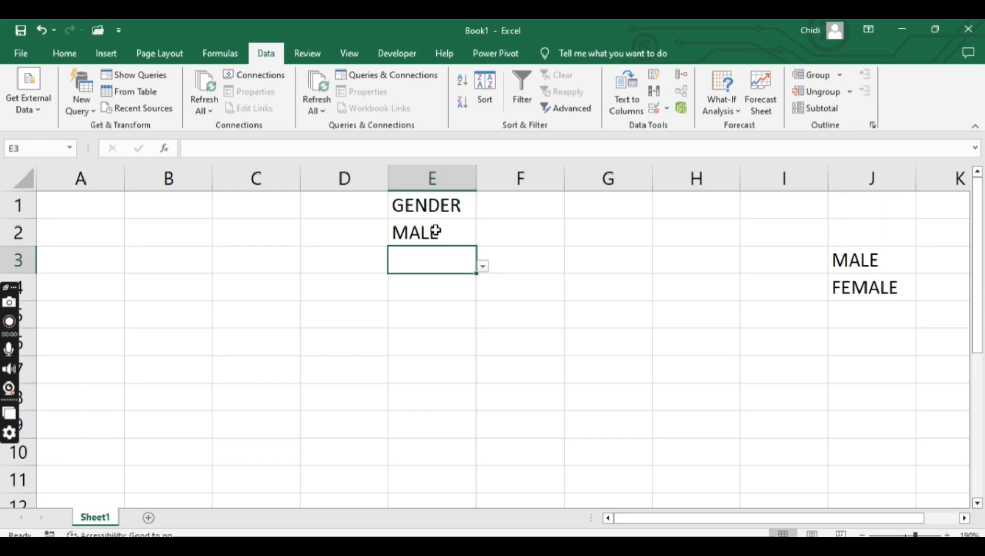
pyautogui.write('female')
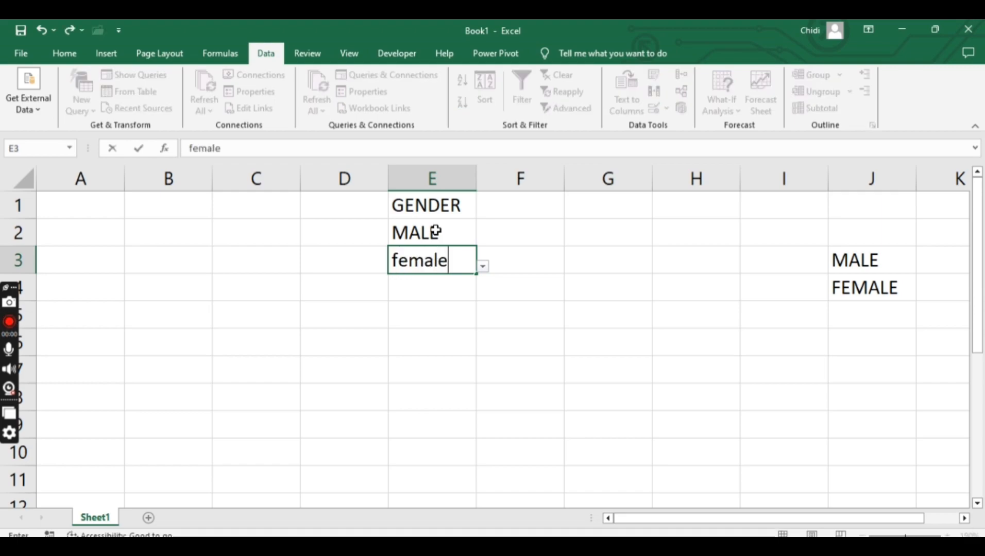
pyautogui.press('Return')
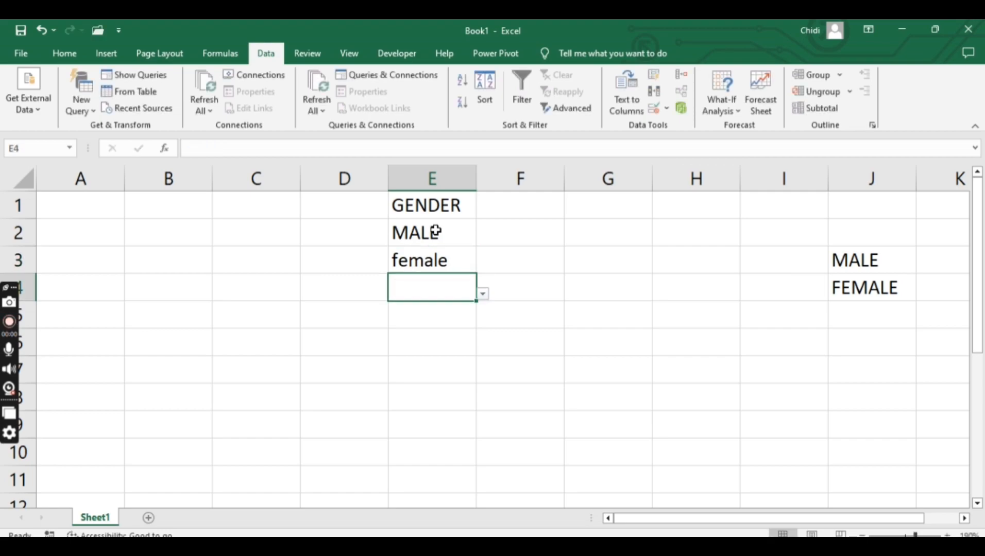
# Try to enter Boy in cell E4 to test a value outside the list, and discard the entry.
pyautogui.write('Boy')
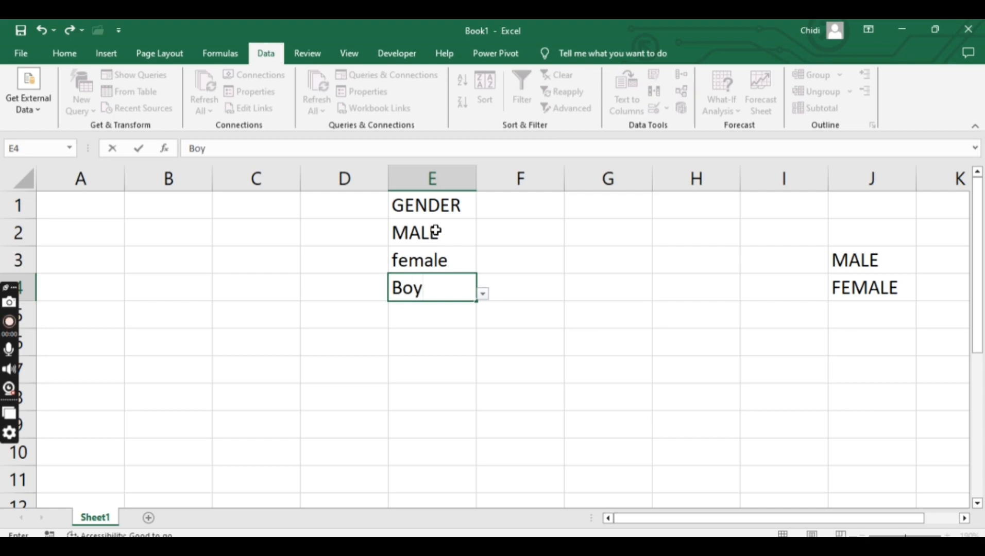
pyautogui.press('Return')
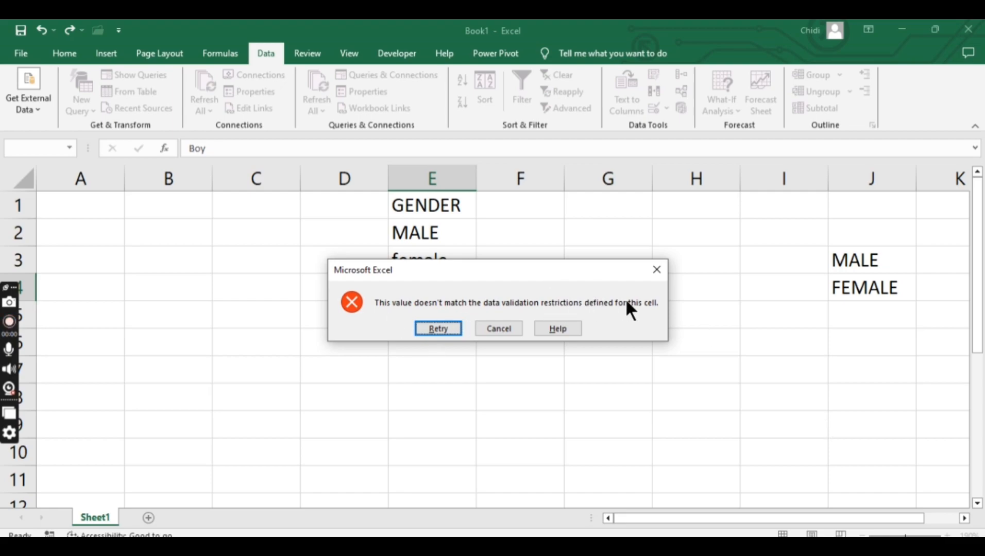
pyautogui.click(507, 329)
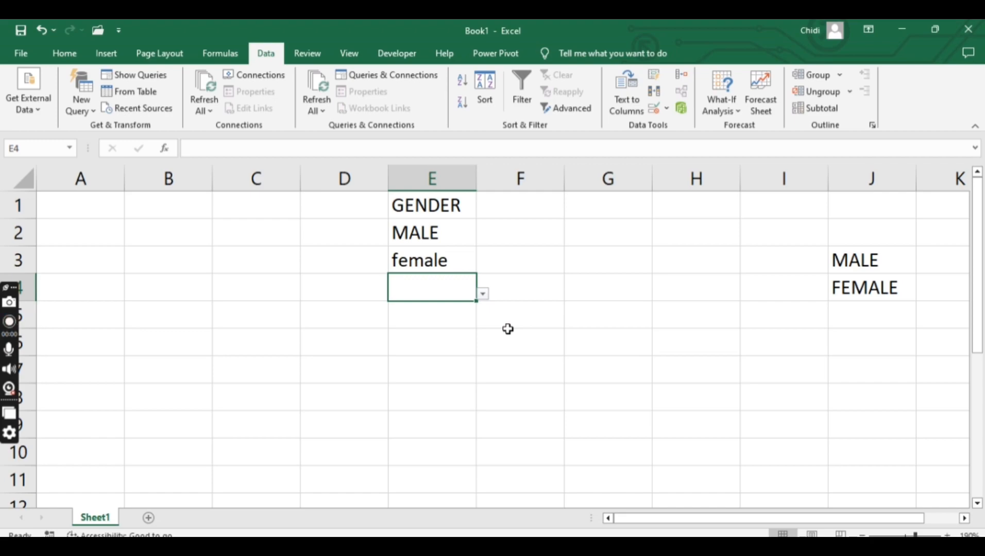
# View the dropdown choices of cell E4 and the criteria types available in its data validation rule, without changing them.
pyautogui.click(482, 294)
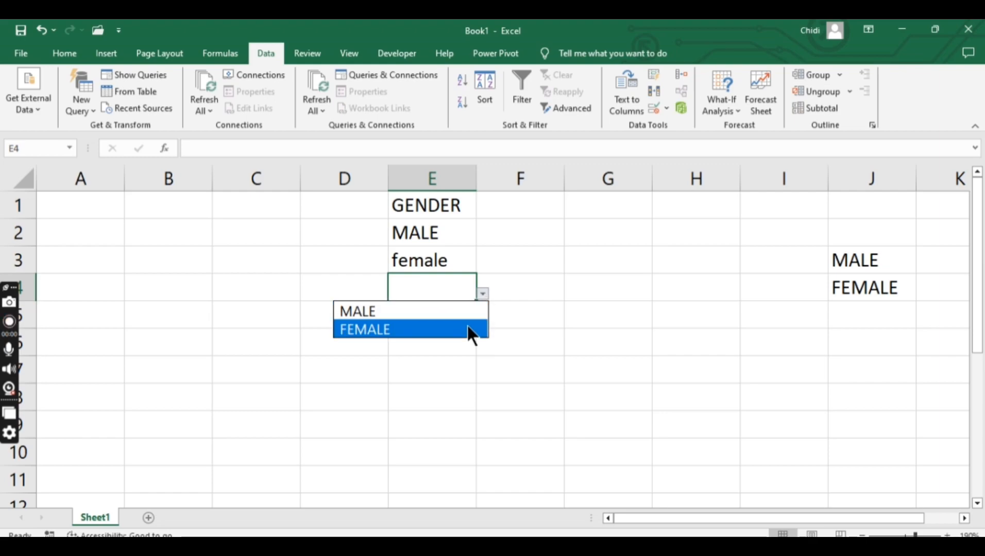
pyautogui.click(483, 293)
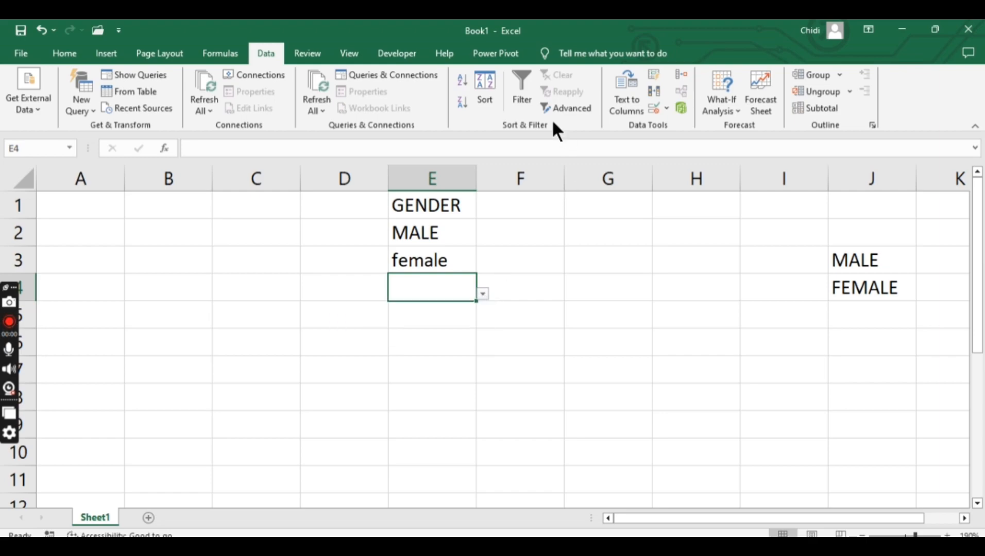
pyautogui.click(653, 106)
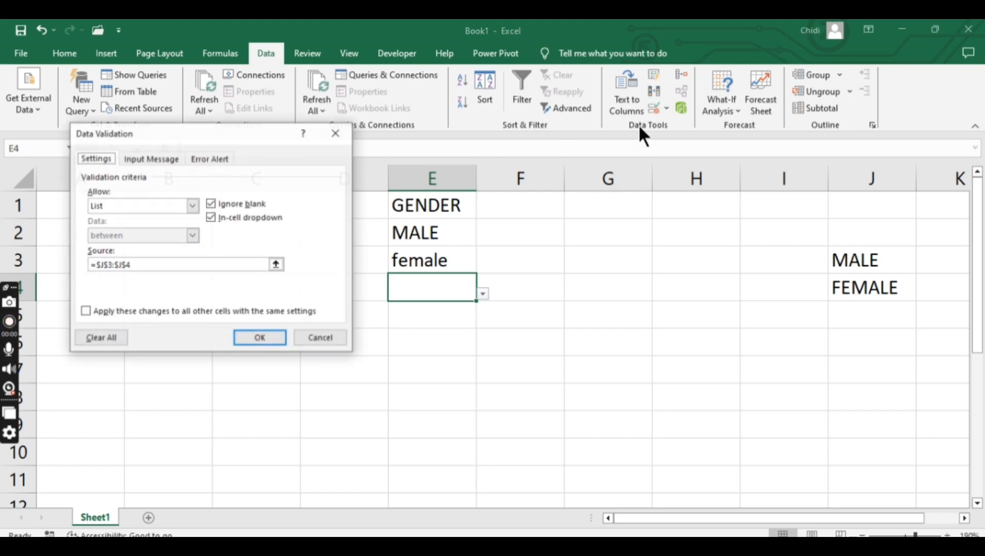
pyautogui.click(189, 206)
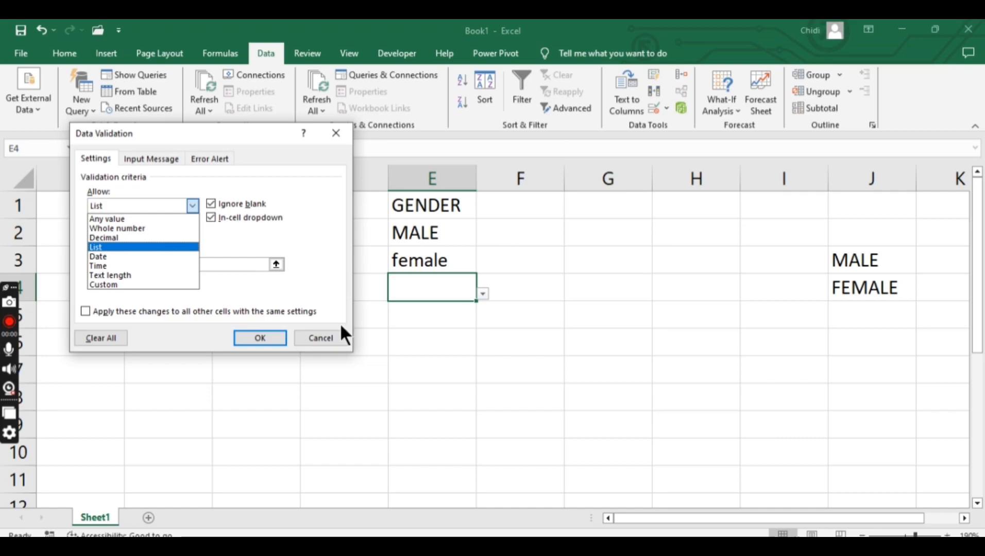
pyautogui.click(321, 338)
pyautogui.click(321, 338)
# Apply a Text length data validation rule to cell G1, allowing lengths between 1 and 10.
pyautogui.click(622, 202)
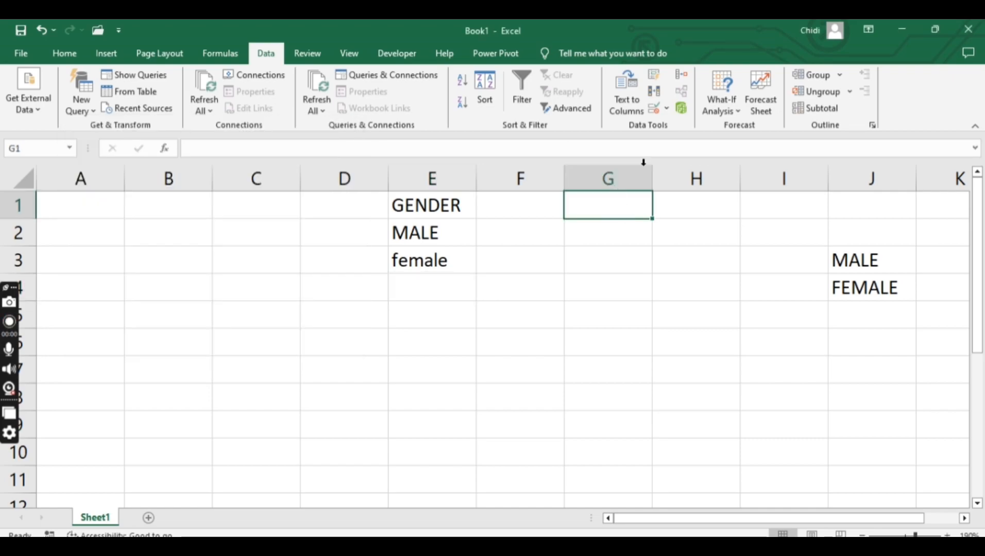
pyautogui.click(654, 103)
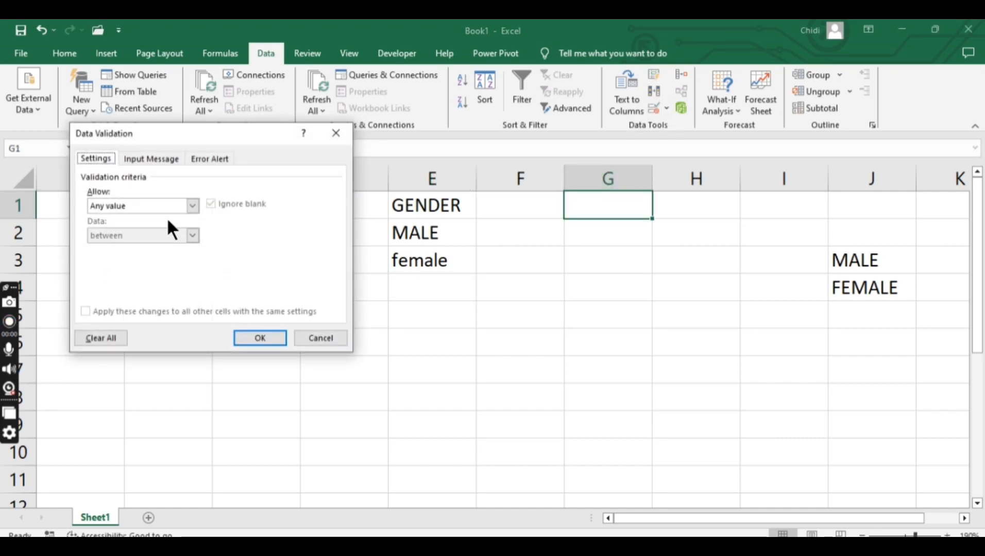
pyautogui.click(184, 206)
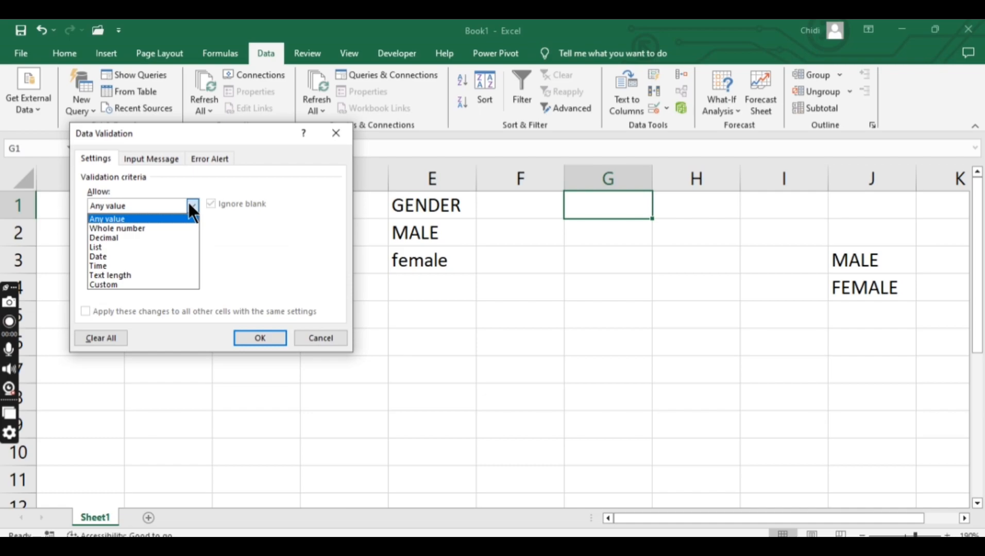
pyautogui.click(151, 272)
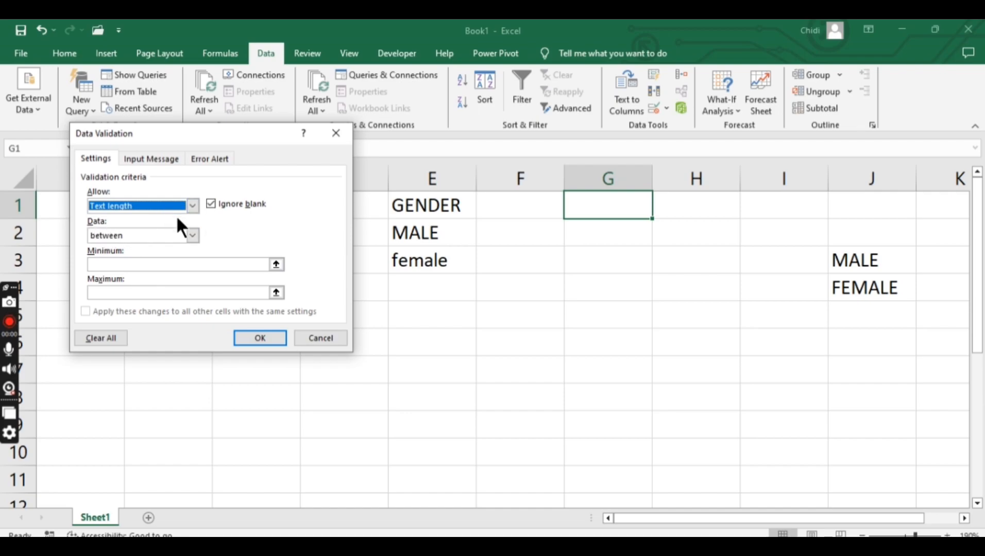
pyautogui.click(191, 235)
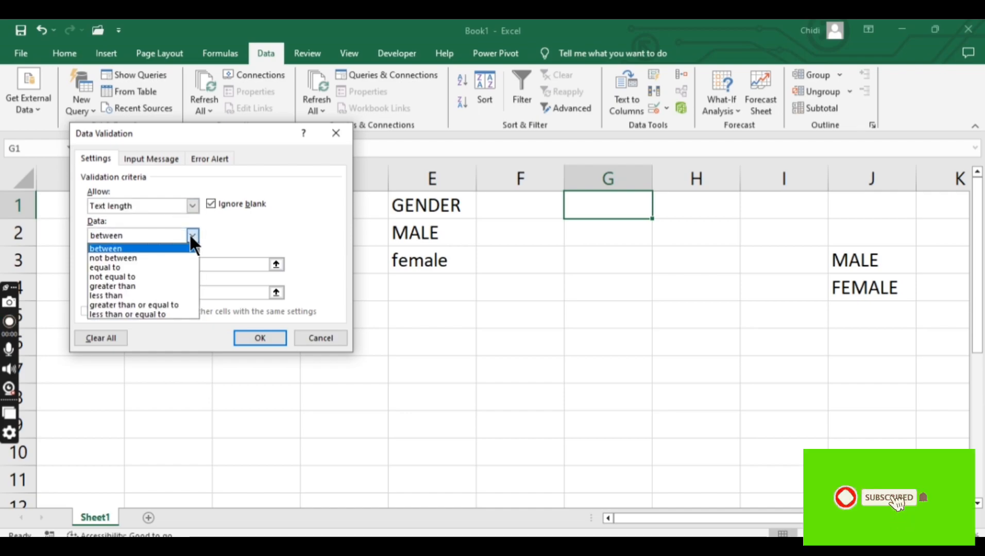
pyautogui.click(329, 242)
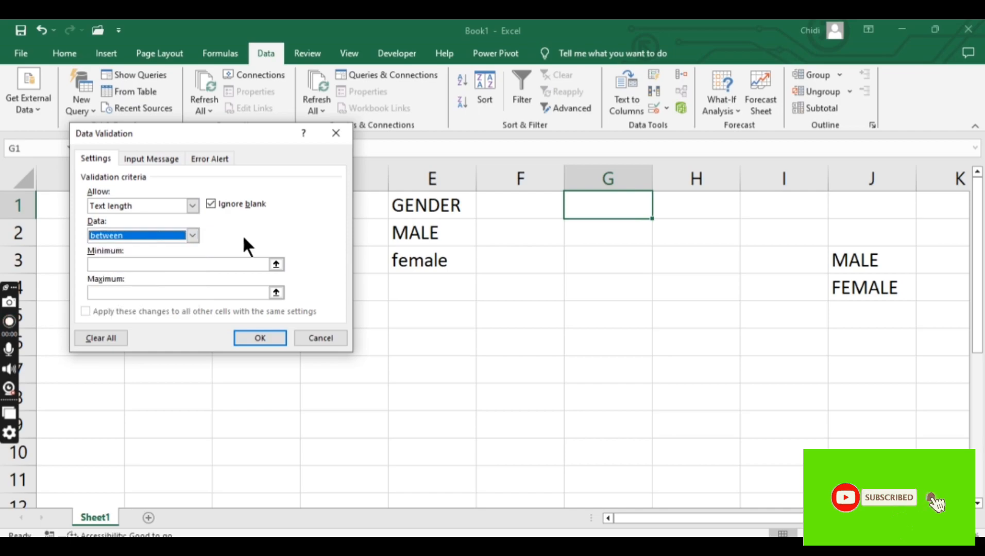
pyautogui.click(166, 261)
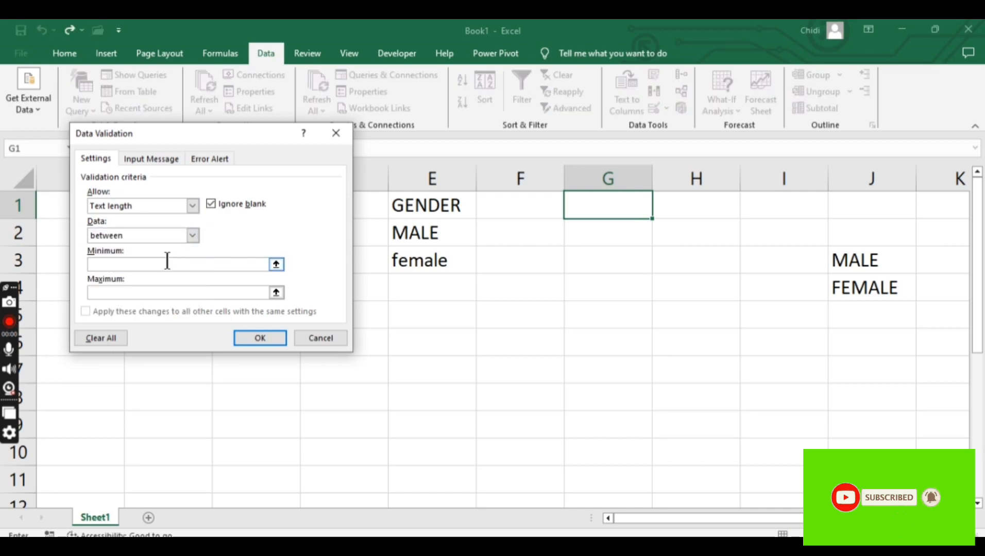
pyautogui.write('1')
pyautogui.click(168, 292)
pyautogui.write('12')
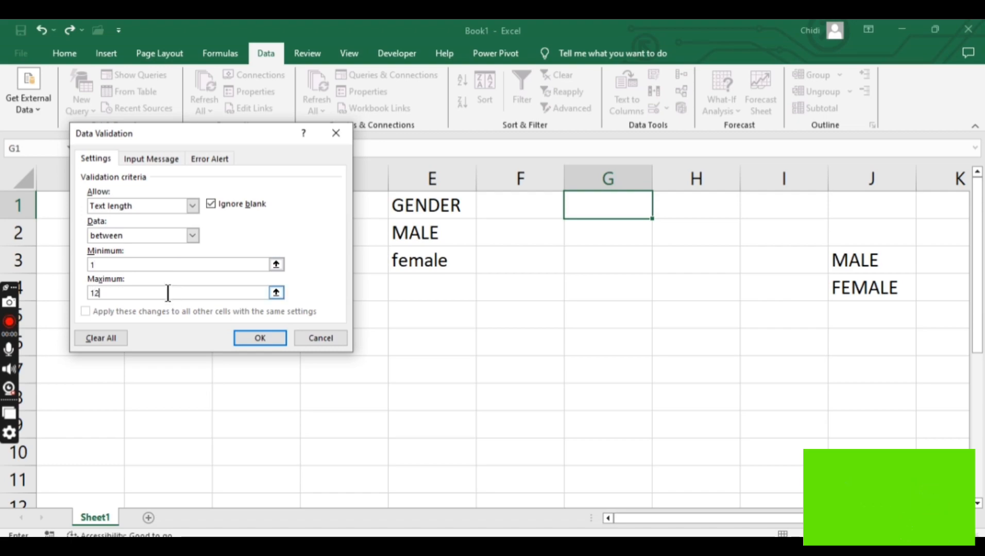
pyautogui.press('BackSpace')
pyautogui.write('0')
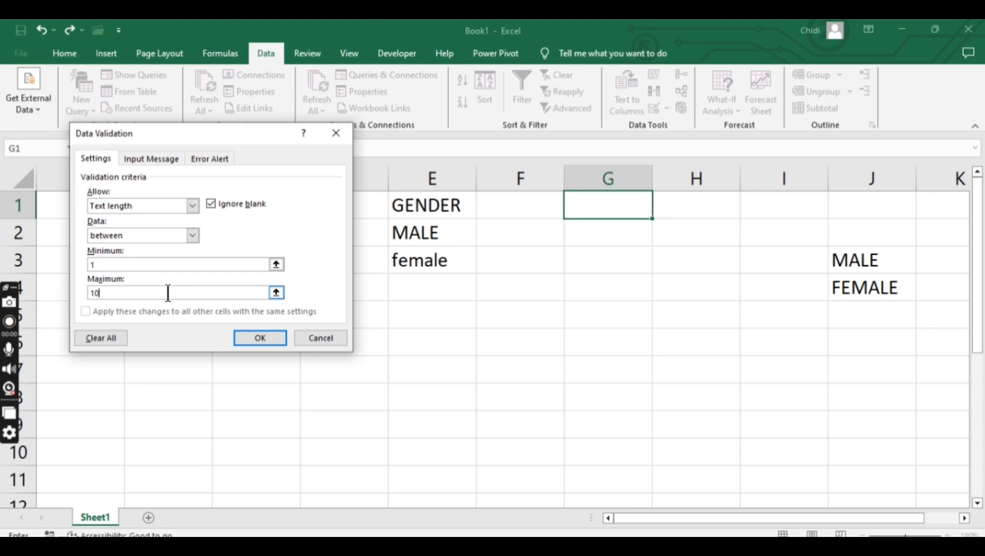
pyautogui.click(252, 338)
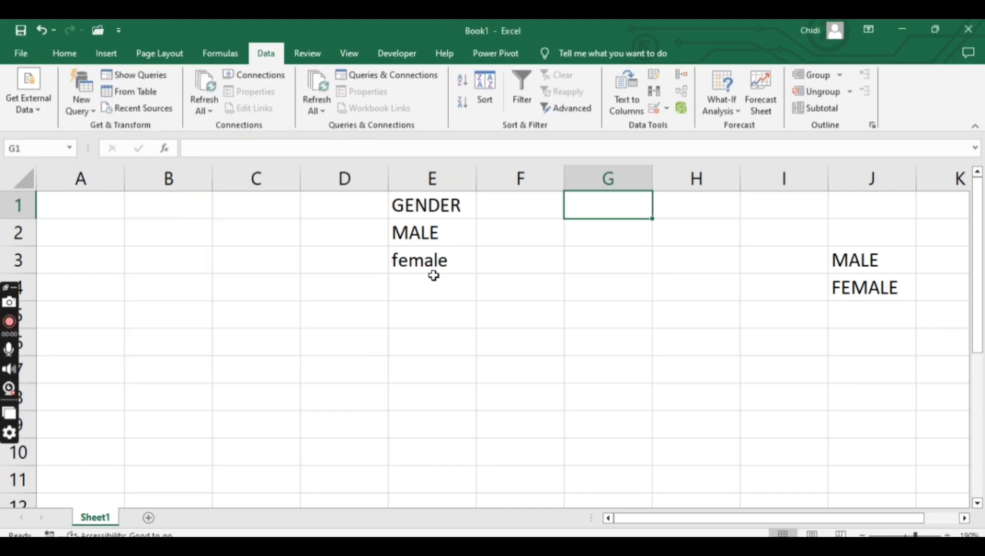
# Try to enter a nickname longer than 10 characters in cell G1 to test the text-length rule, and discard the entry.
pyautogui.doubleClick(612, 211)
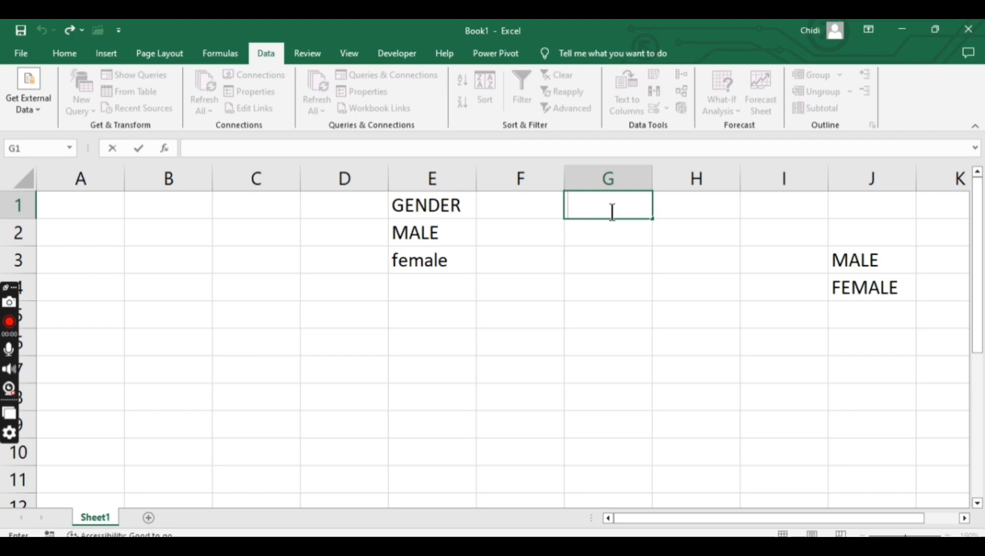
pyautogui.write('A')
pyautogui.press('BackSpace')
pyautogui.write('S')
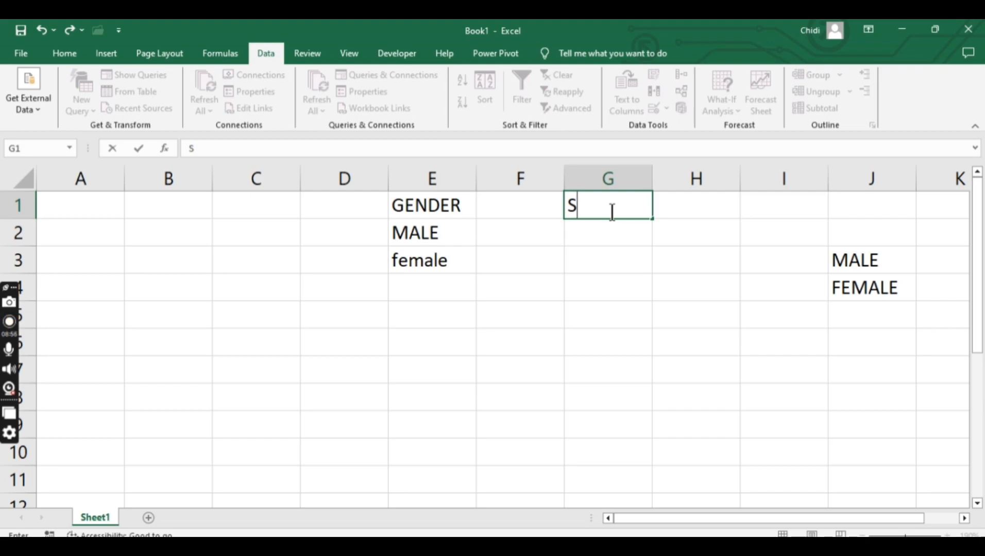
pyautogui.write('ammy')
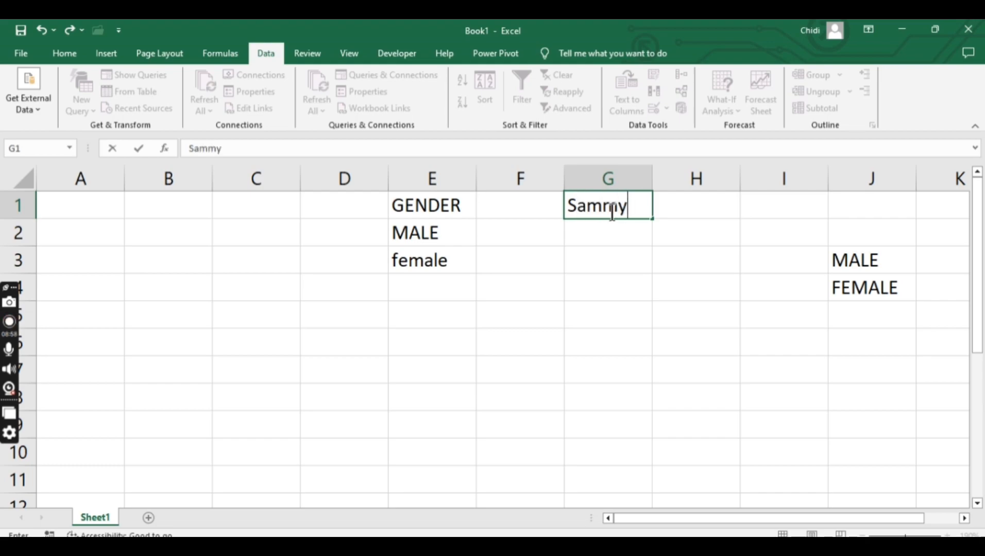
pyautogui.write('stt')
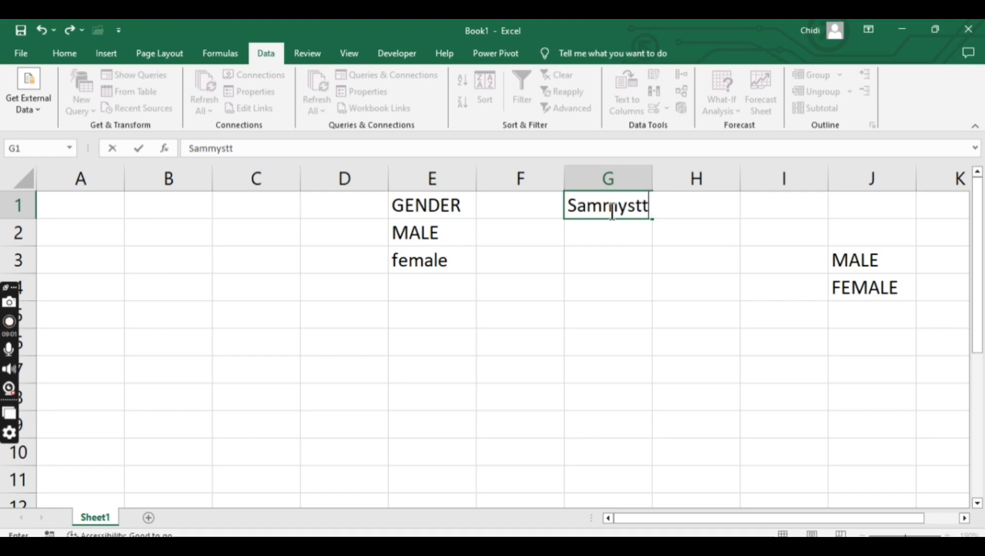
pyautogui.write('hean')
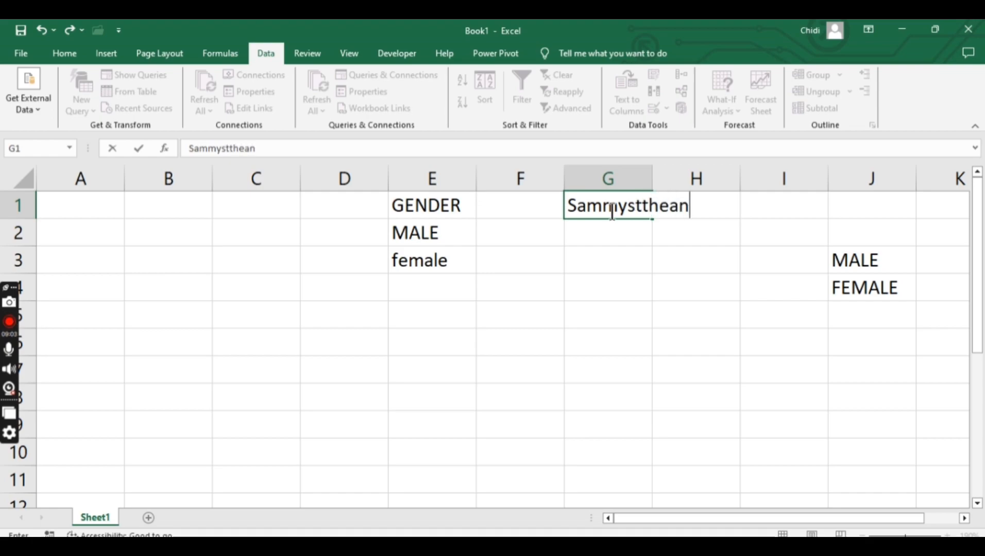
pyautogui.write('alyst')
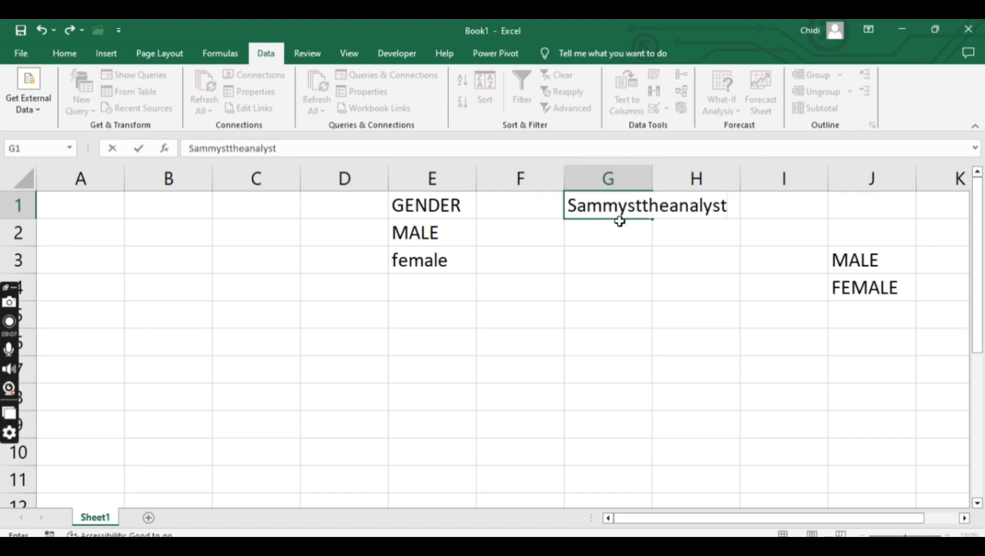
pyautogui.moveTo(568, 205); pyautogui.dragTo(727, 207)
pyautogui.click(727, 206)
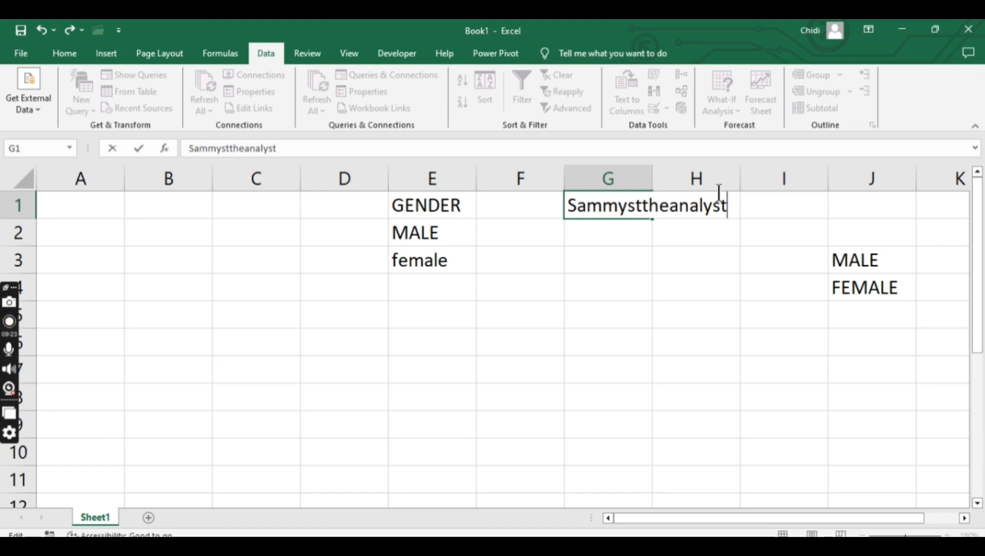
pyautogui.press('Return')
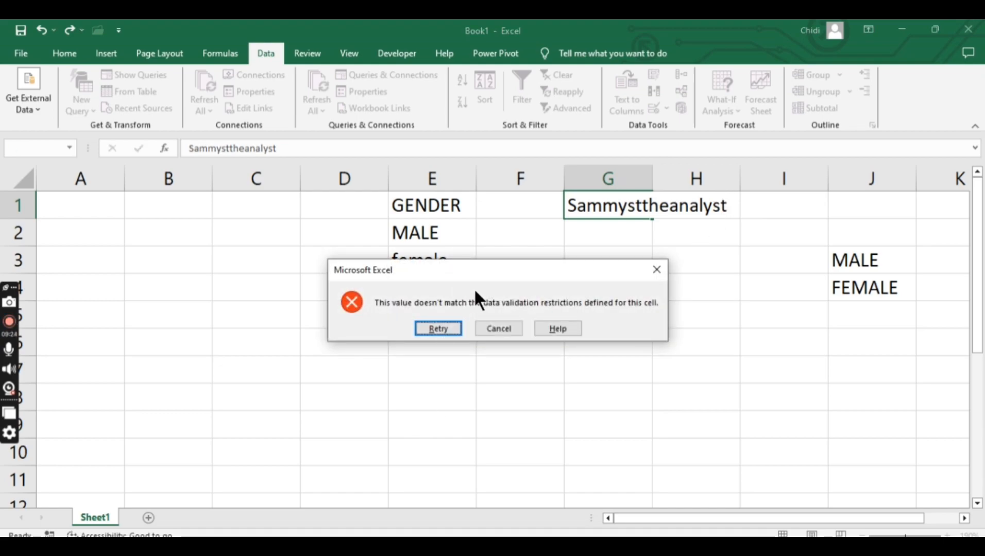
pyautogui.click(506, 329)
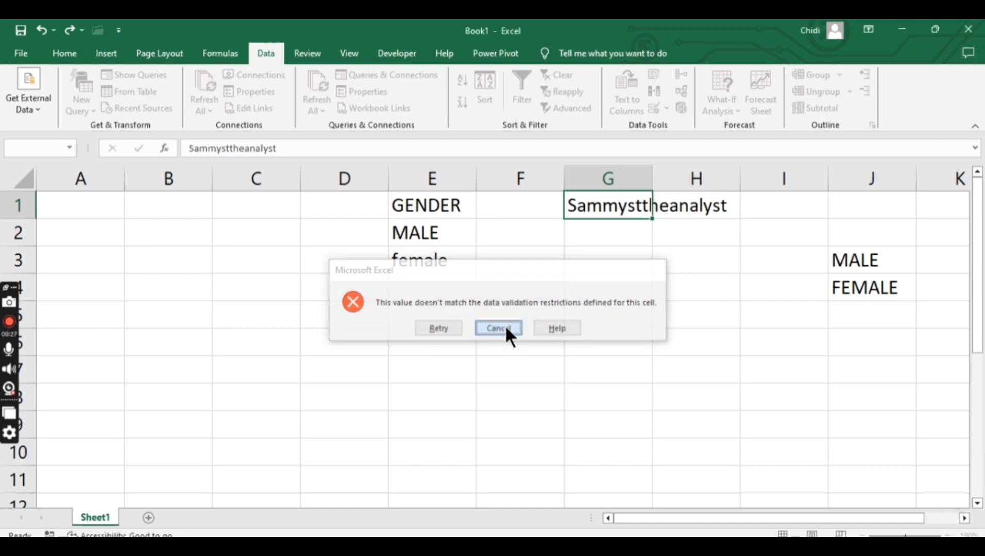
# Enter a shortened nickname of fewer than 10 characters in cell G1 to test an allowed length.
pyautogui.doubleClick(628, 207)
pyautogui.write('Sa')
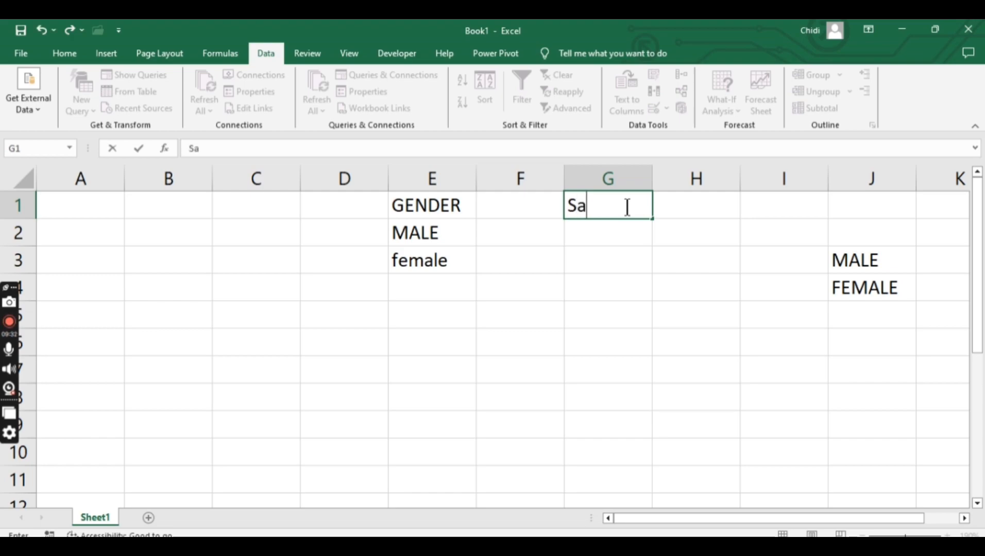
pyautogui.write('mmyst')
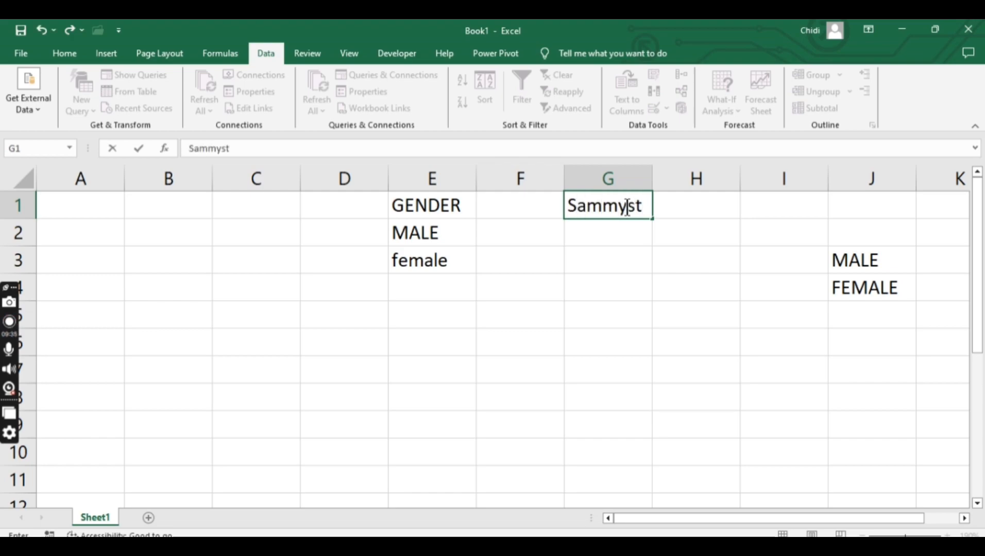
pyautogui.press('Return')
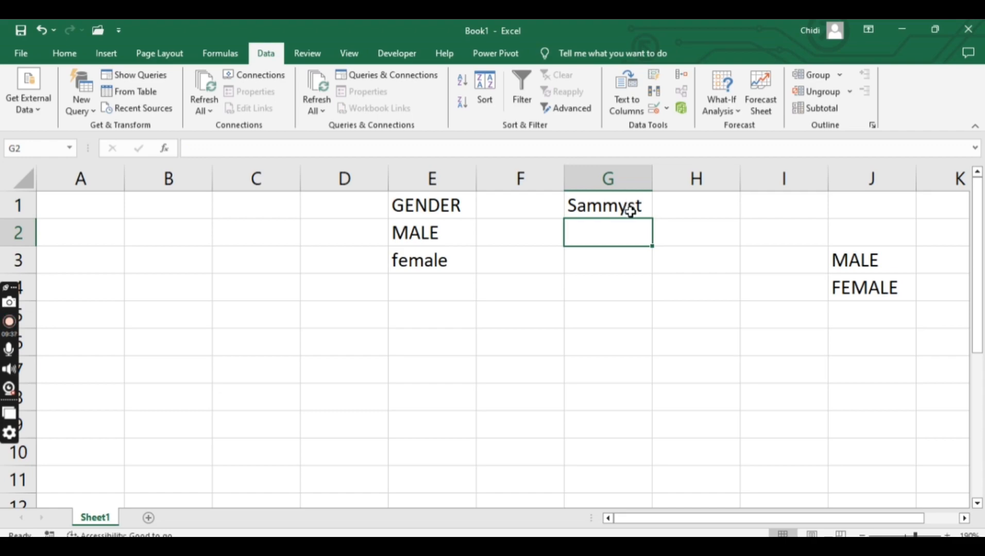
pyautogui.click(629, 211)
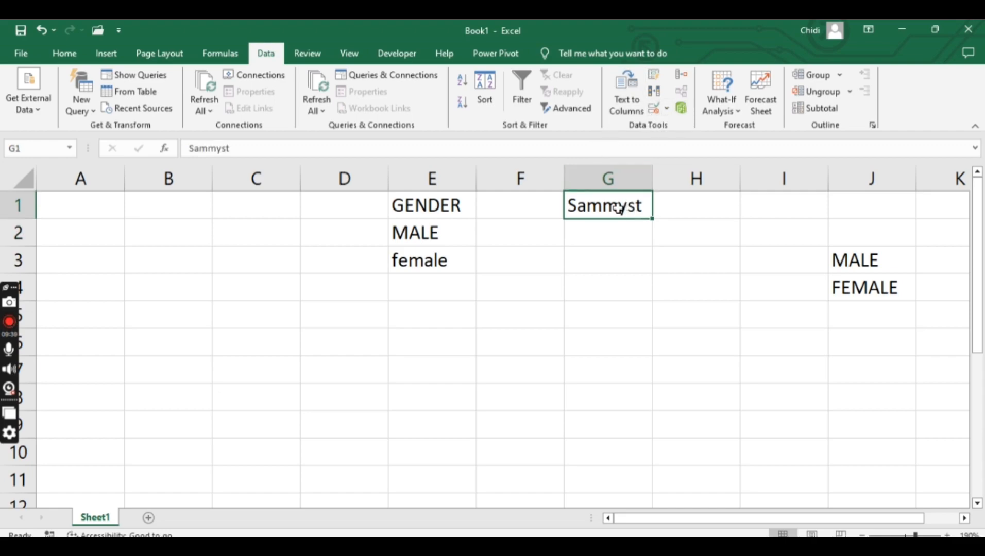
# Start a data validation input message for cell G4 and give it the title Gender.
pyautogui.click(589, 290)
pyautogui.click(654, 107)
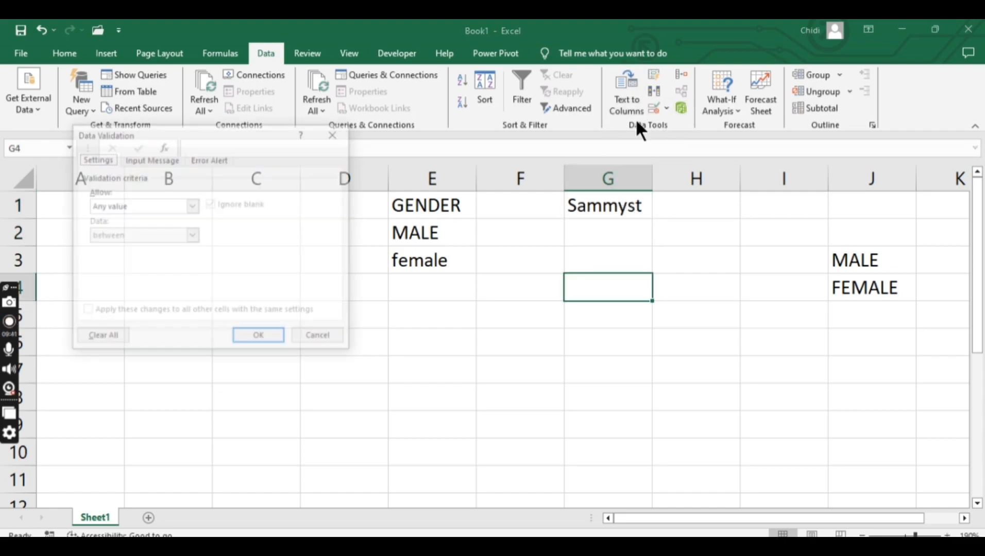
pyautogui.click(145, 160)
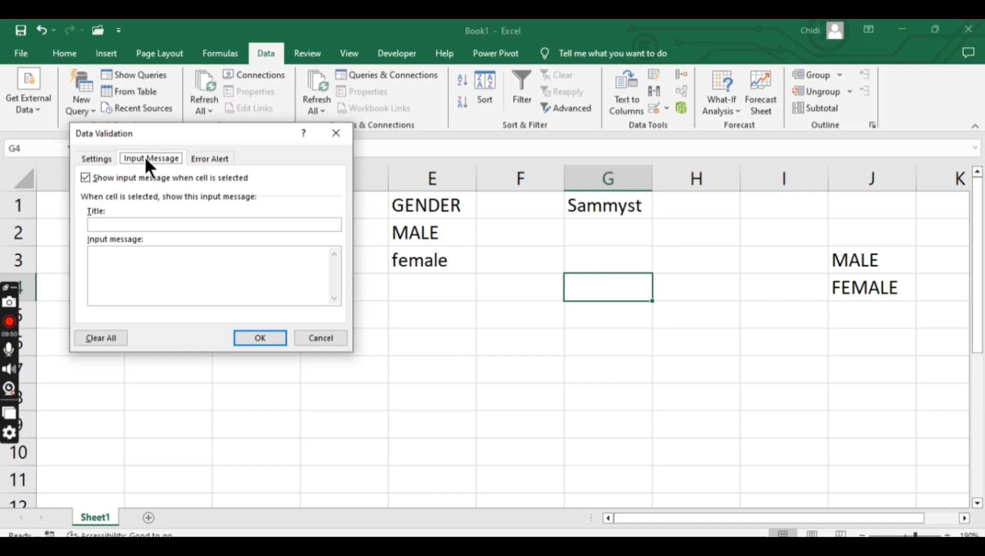
pyautogui.click(187, 224)
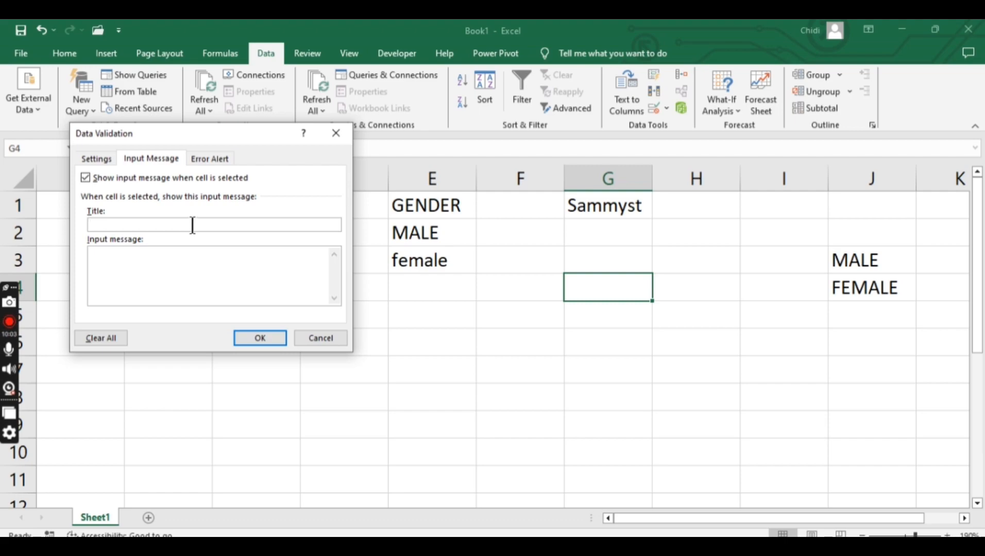
pyautogui.write('Gender')
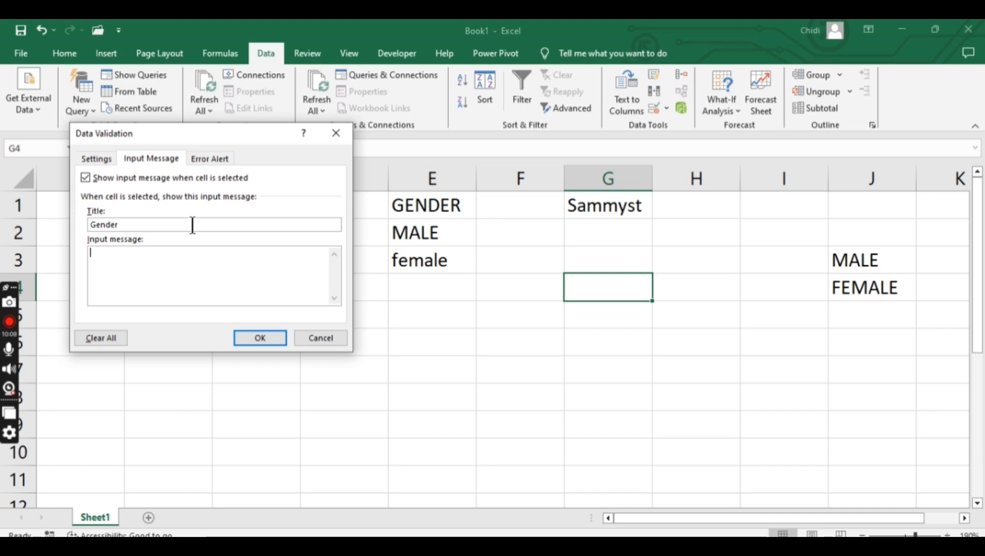
# Set the input message text to "This cell should contain gender types" and apply it to the cell.
pyautogui.write('This ce')
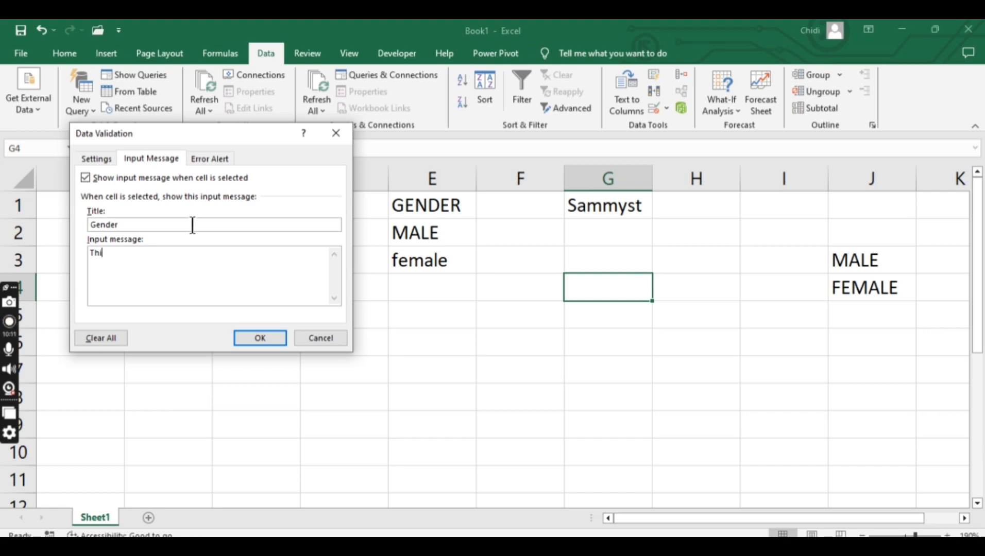
pyautogui.press('BackSpace')
pyautogui.press('BackSpace')
pyautogui.write('colu')
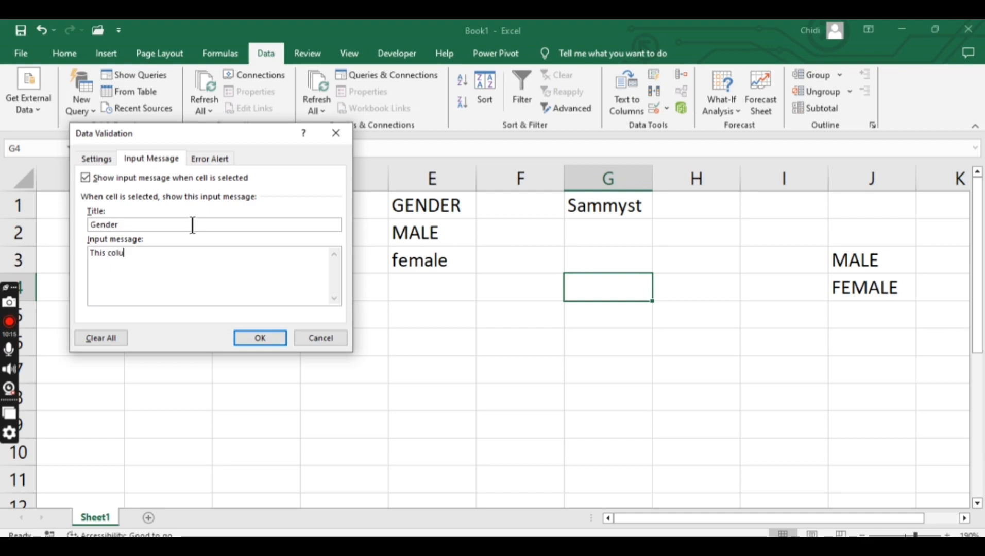
pyautogui.press('BackSpace')
pyautogui.press('BackSpace')
pyautogui.write('ell is')
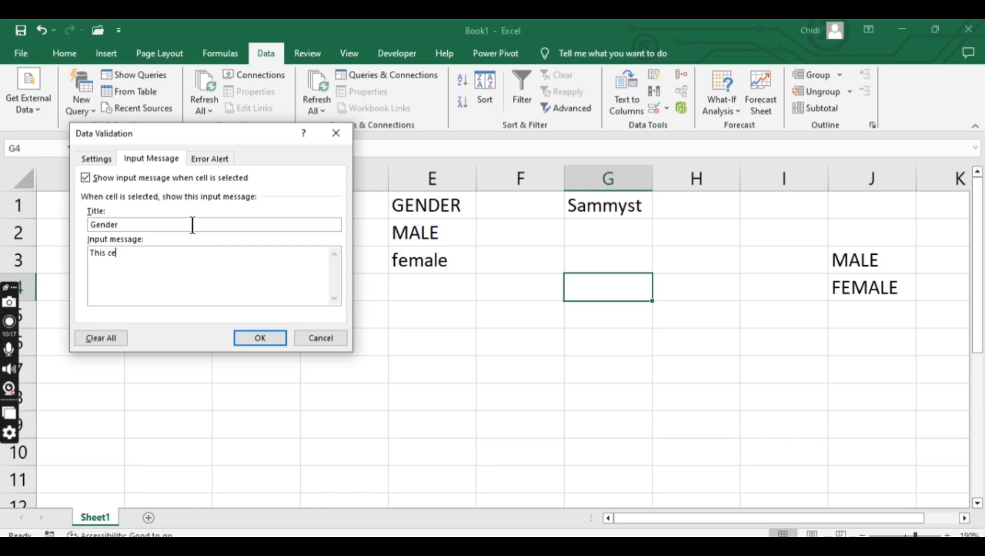
pyautogui.press('BackSpace')
pyautogui.press('BackSpace')
pyautogui.write('should contai')
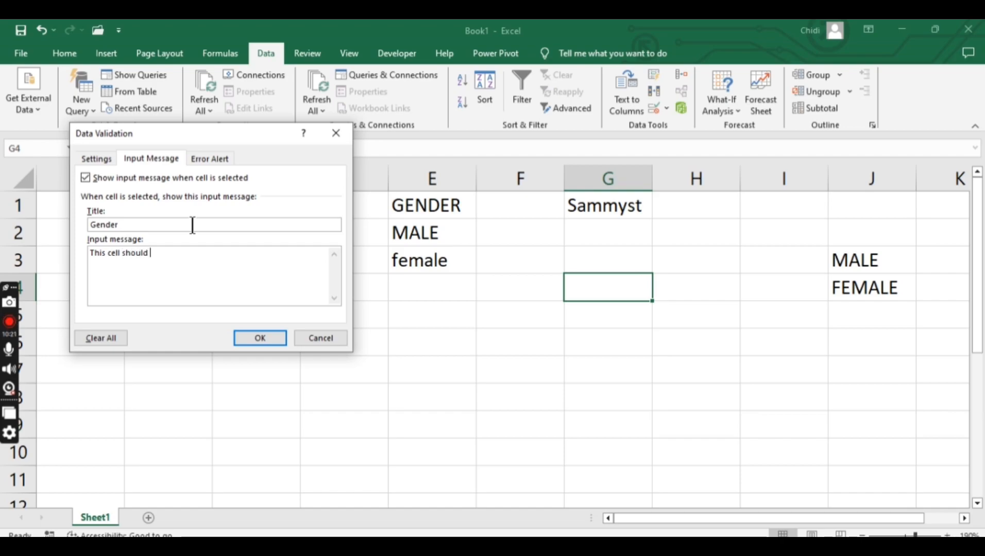
pyautogui.write('n gender types')
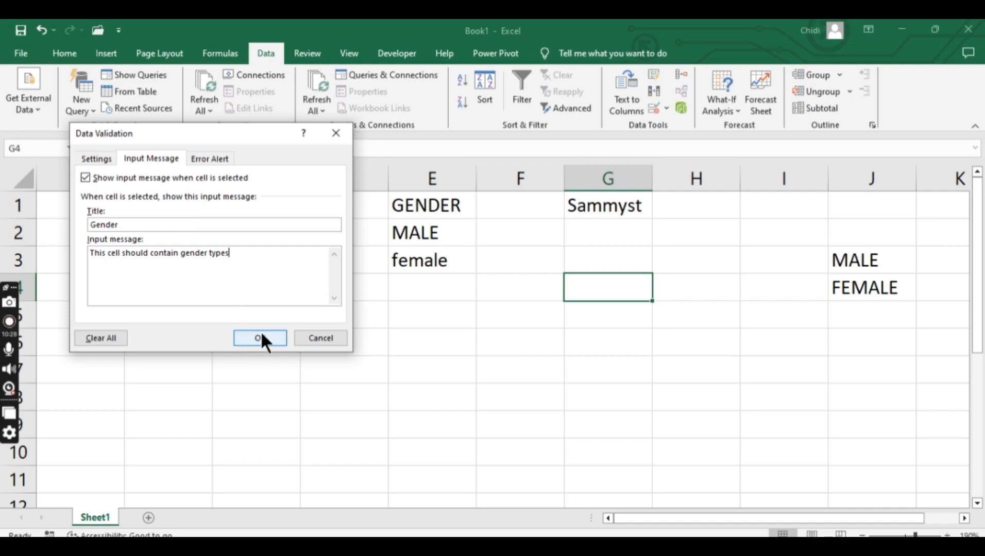
pyautogui.click(271, 341)
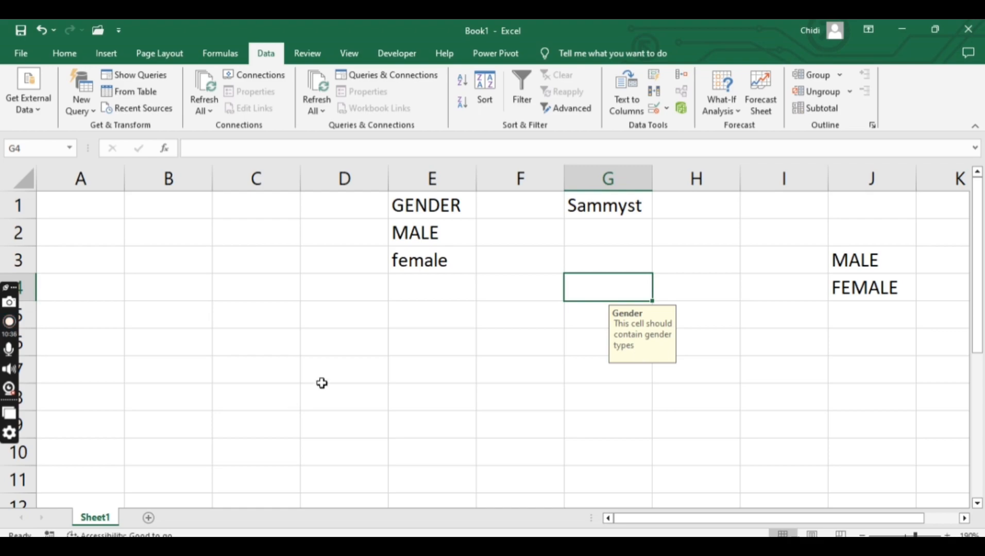
# Move away from cell G4 and select it again to check its input message.
pyautogui.click(345, 352)
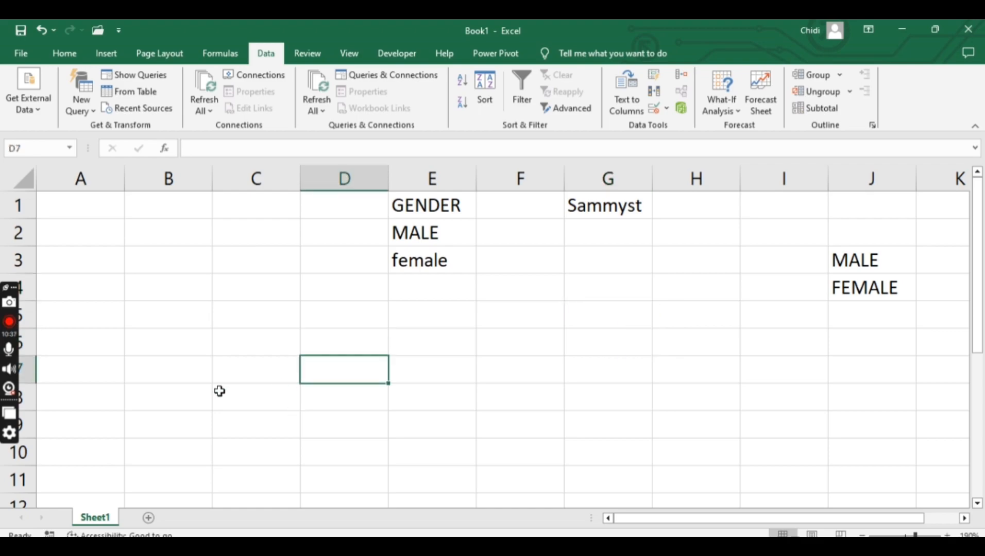
pyautogui.press('Left')
pyautogui.click(618, 293)
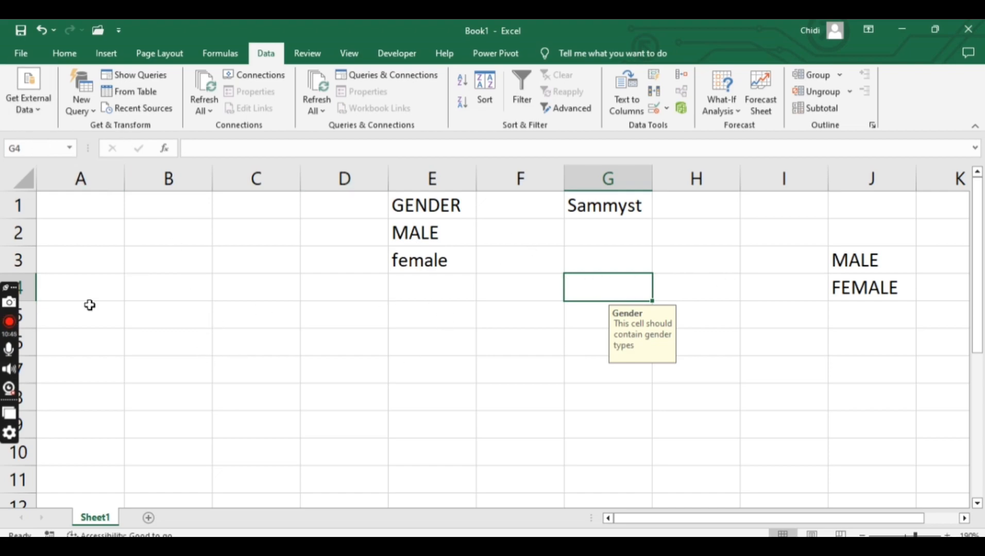
# Select cell B4 and return to cell G4 to view its Gender input message.
pyautogui.click(150, 285)
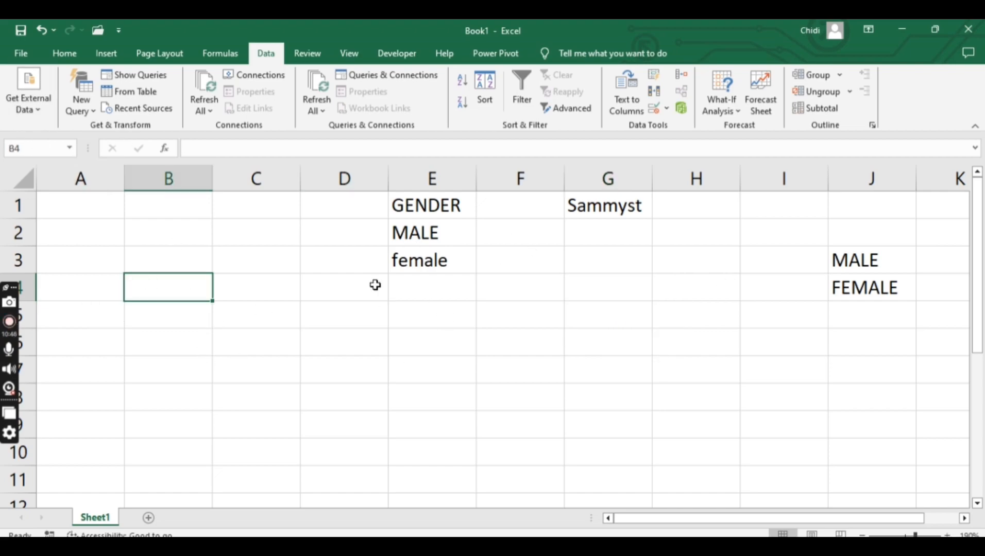
pyautogui.click(618, 297)
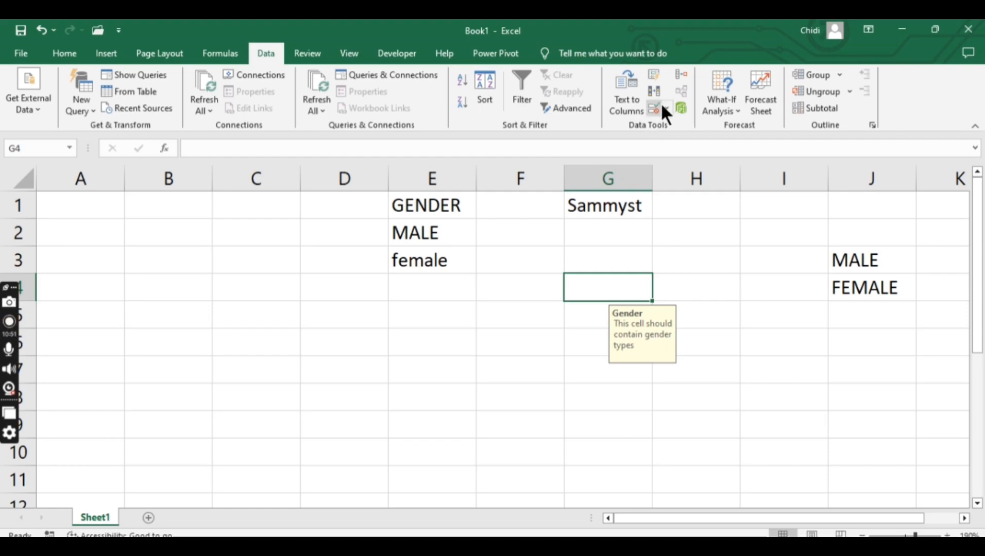
pyautogui.click(431, 207)
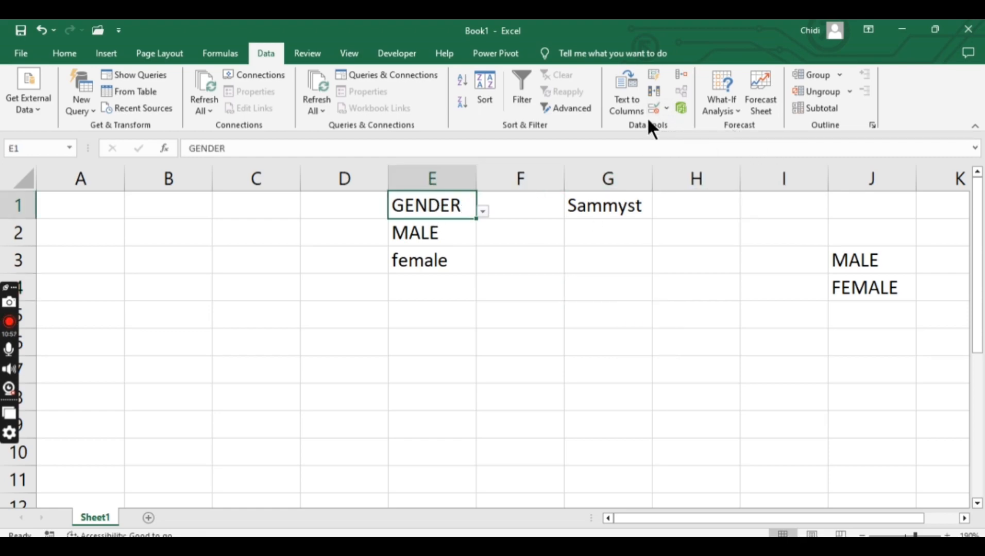
pyautogui.click(655, 105)
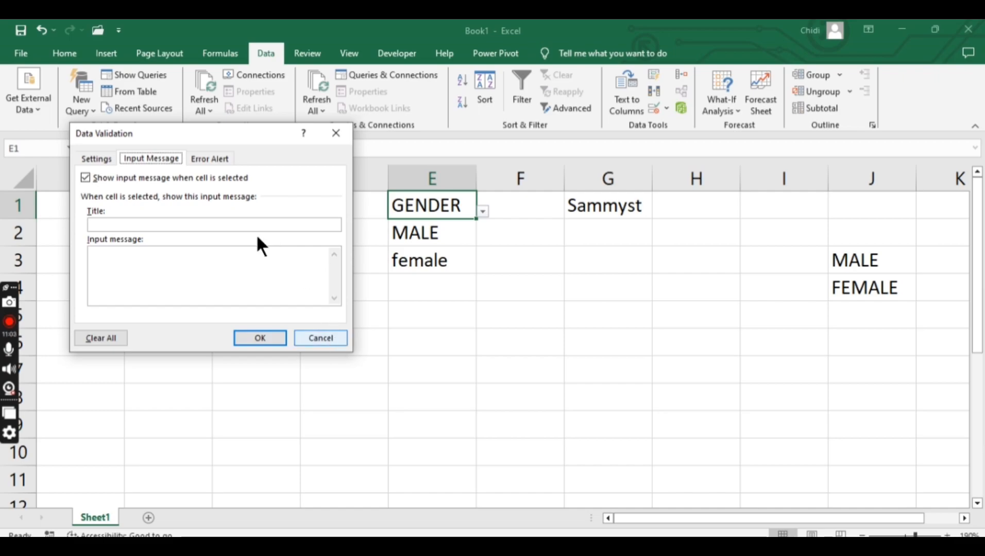
pyautogui.click(212, 160)
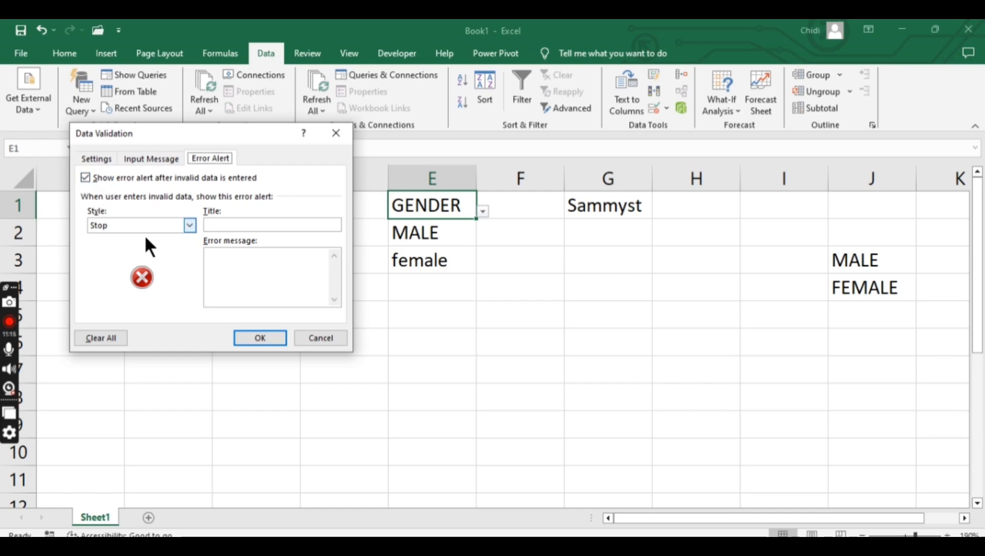
pyautogui.click(189, 226)
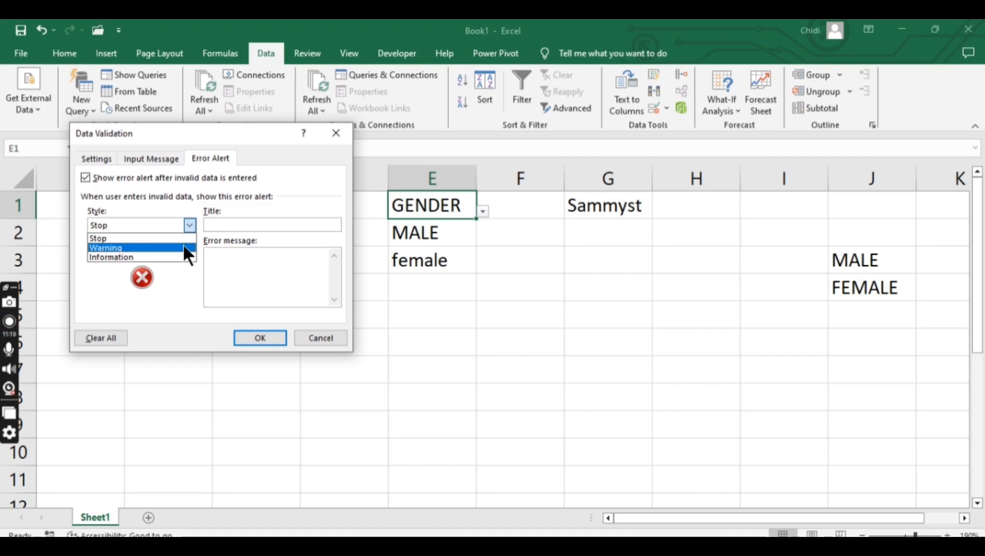
pyautogui.click(182, 243)
pyautogui.click(188, 225)
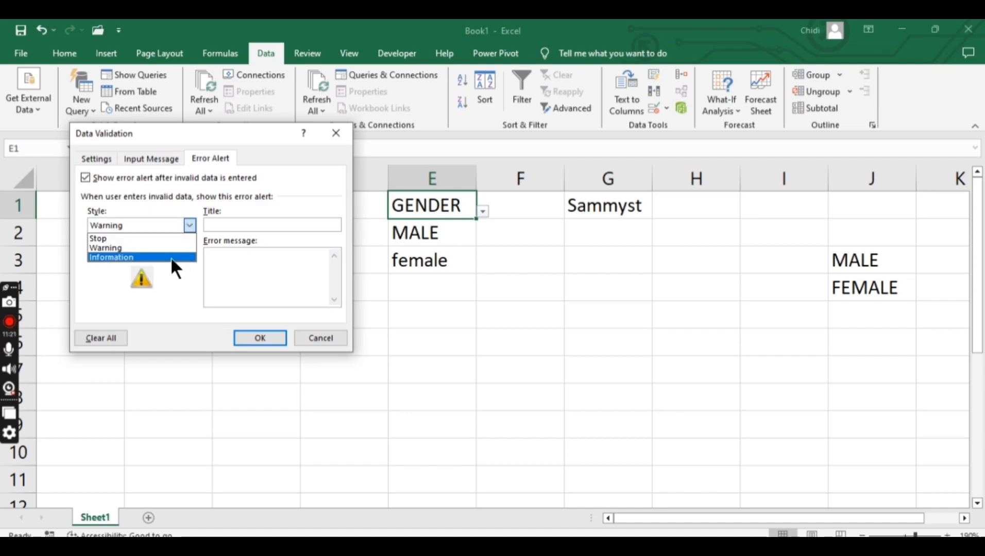
pyautogui.click(171, 257)
pyautogui.click(187, 224)
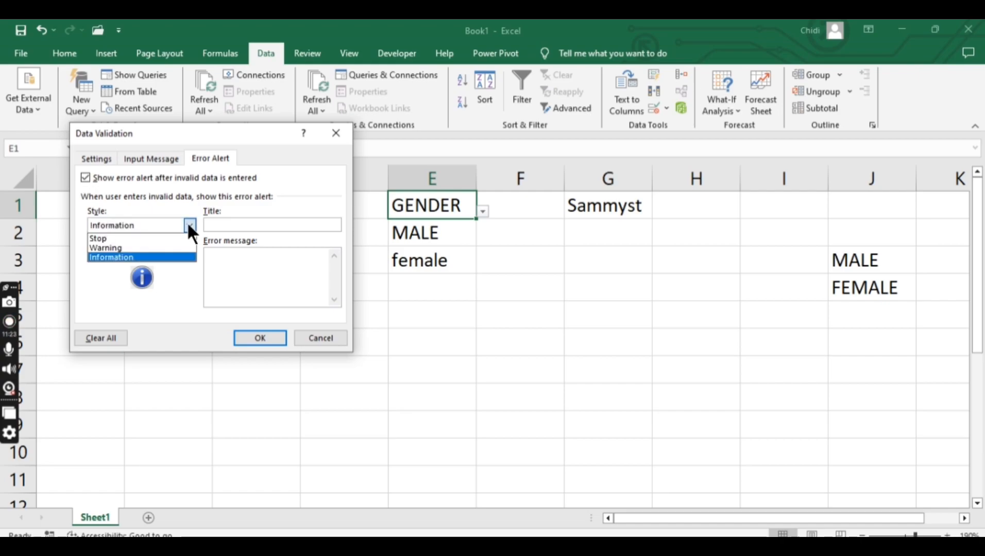
pyautogui.click(173, 246)
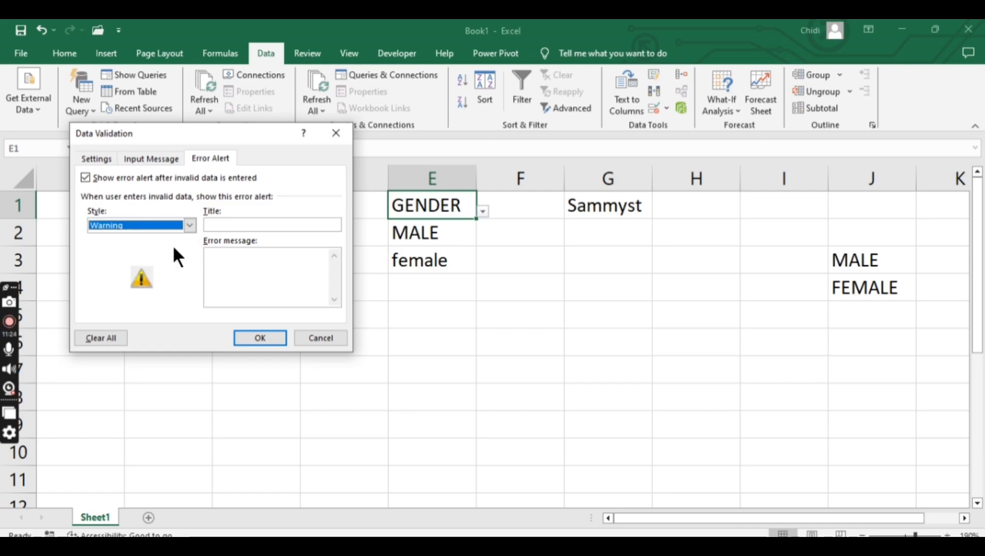
pyautogui.click(253, 224)
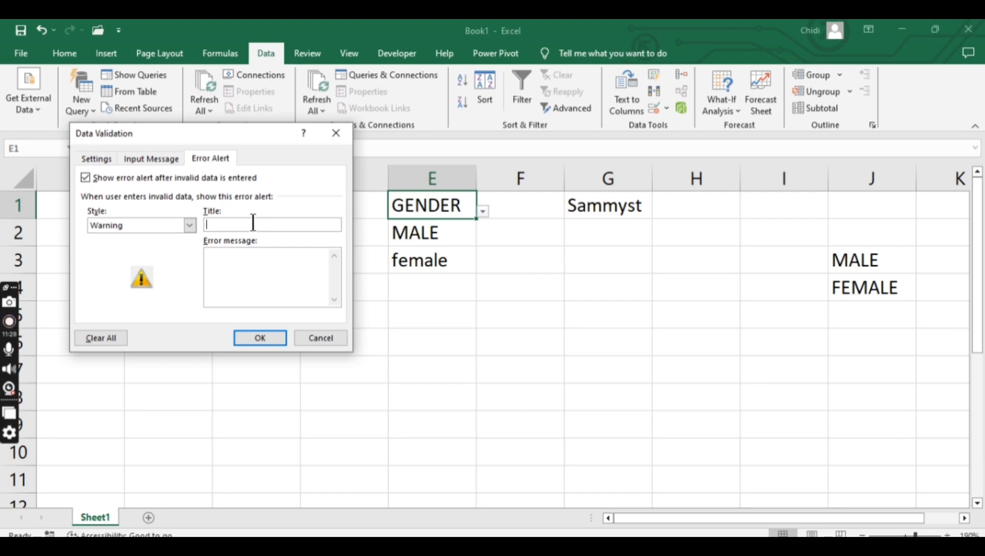
pyautogui.write('Invalid ')
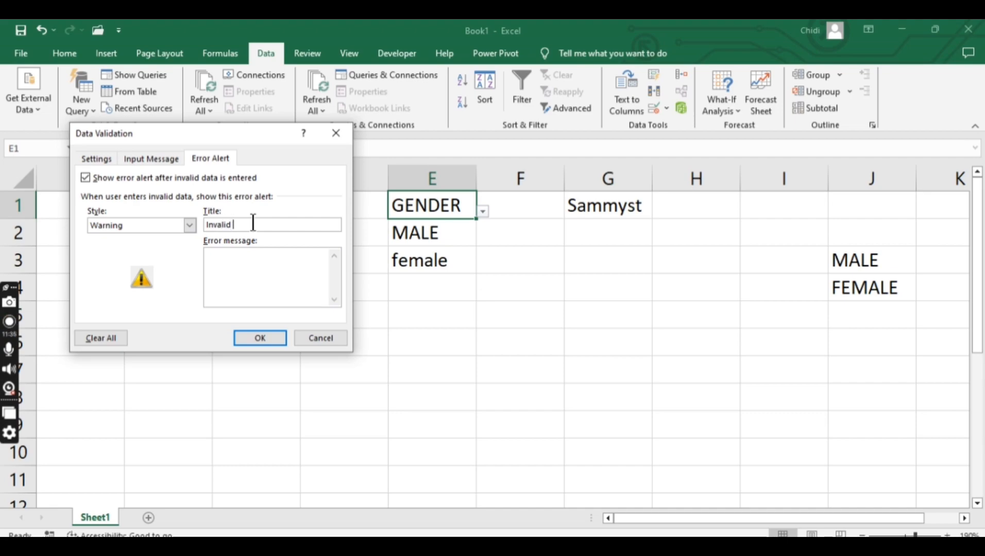
pyautogui.write('Data')
pyautogui.press('BackSpace')
pyautogui.press('BackSpace')
pyautogui.press('BackSpace')
pyautogui.press('BackSpace')
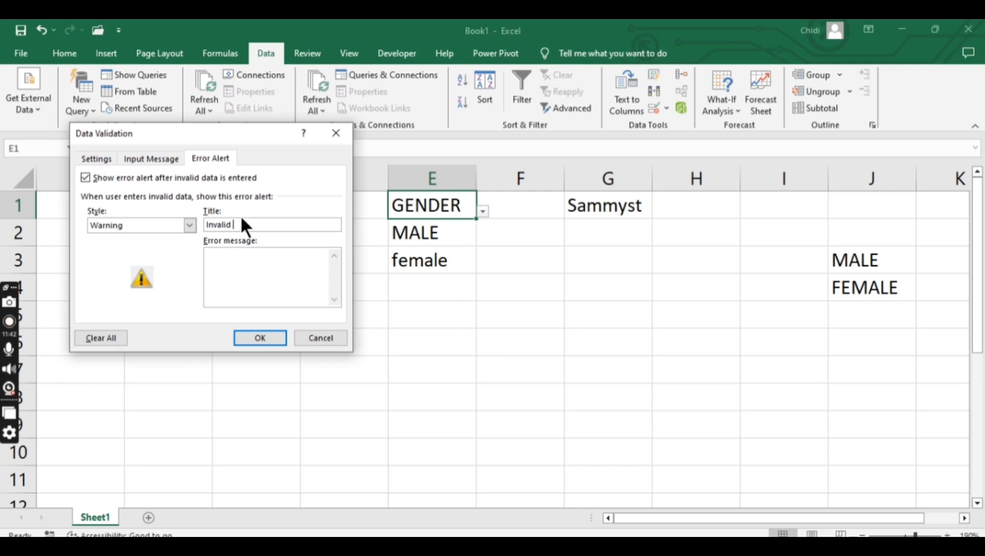
pyautogui.click(324, 338)
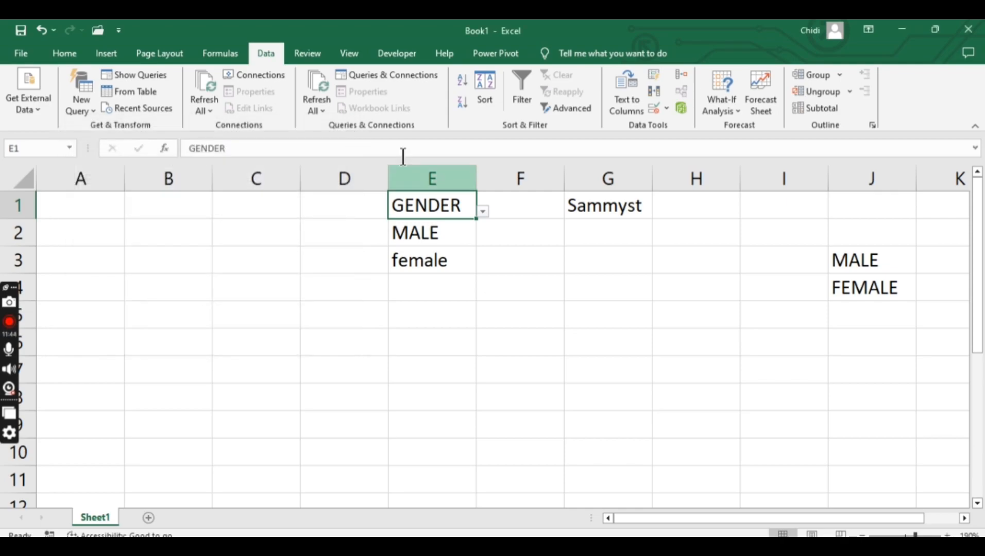
# Set column E's data validation error alert to the Warning style with the title "Invalid Gender type".
pyautogui.click(432, 172)
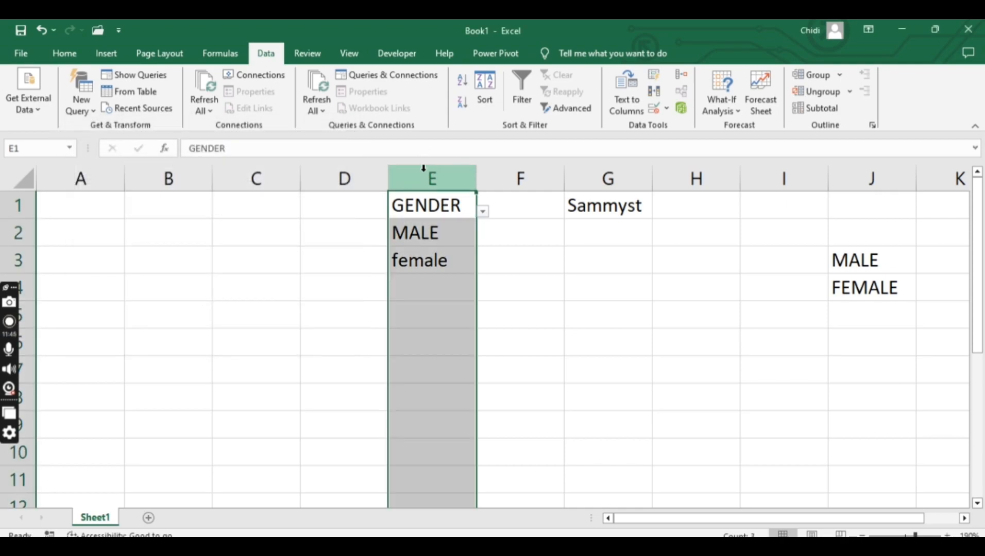
pyautogui.click(653, 108)
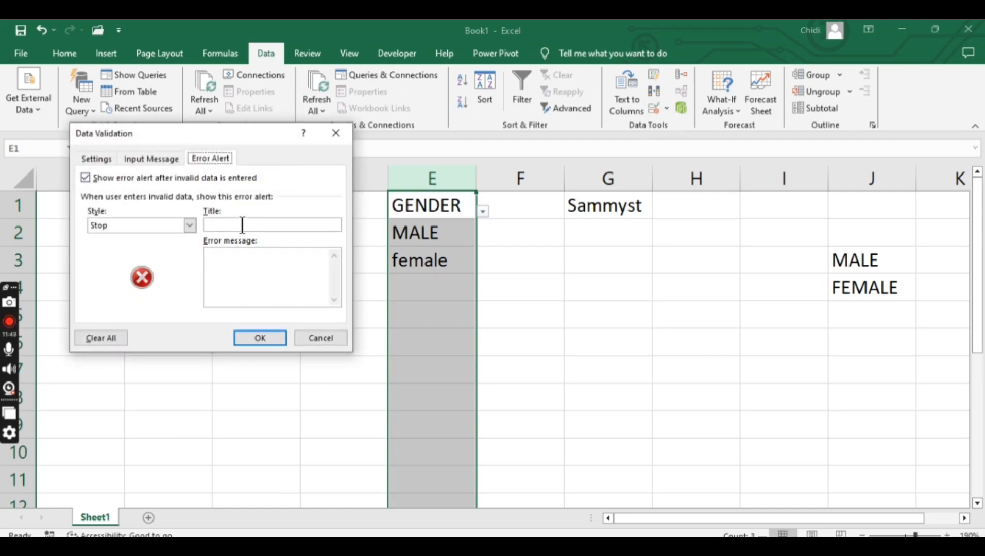
pyautogui.click(190, 225)
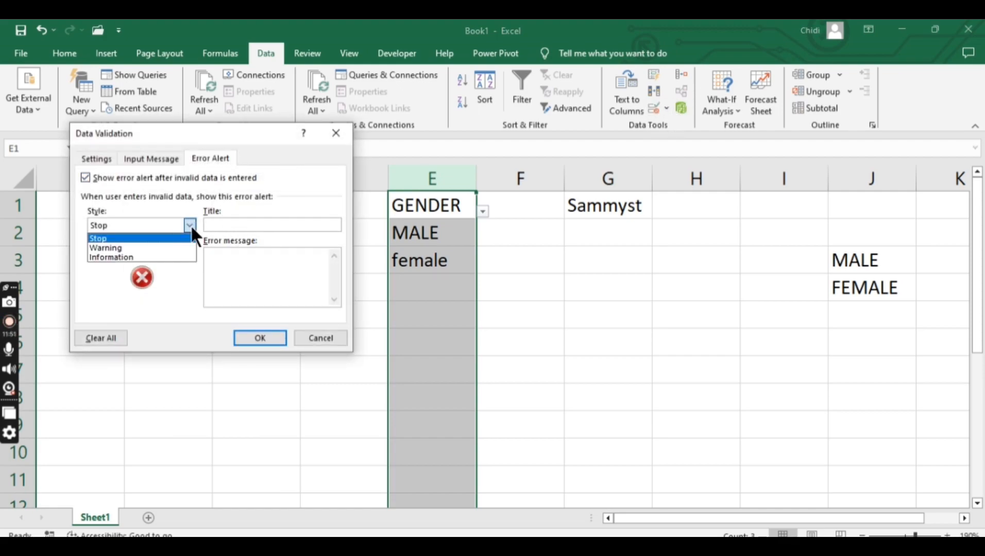
pyautogui.click(168, 248)
pyautogui.click(248, 225)
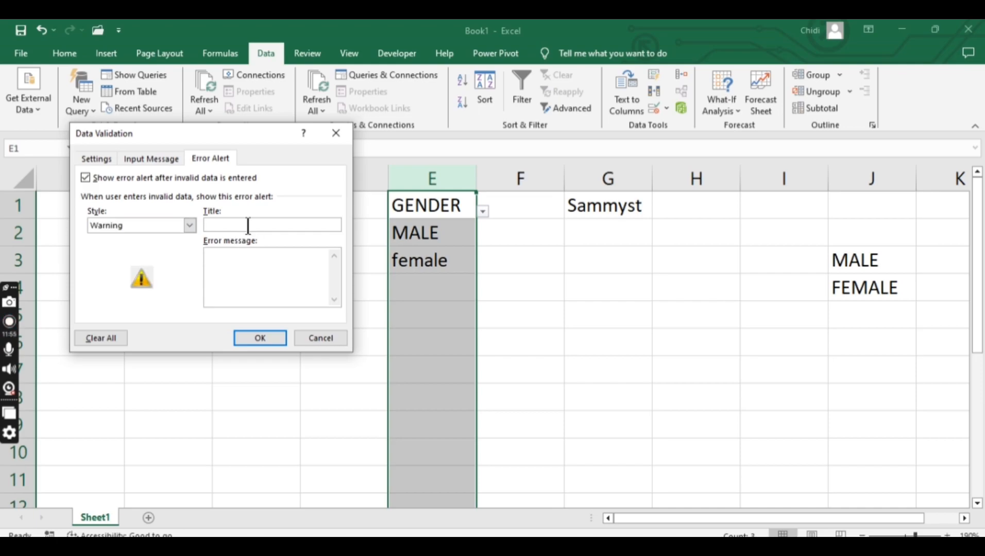
pyautogui.write('Invalid Ger')
pyautogui.write('der type')
# Set the alert's error message to "This is an invalid gender type" and apply the validation to column E.
pyautogui.click(255, 257)
pyautogui.write('This is an ')
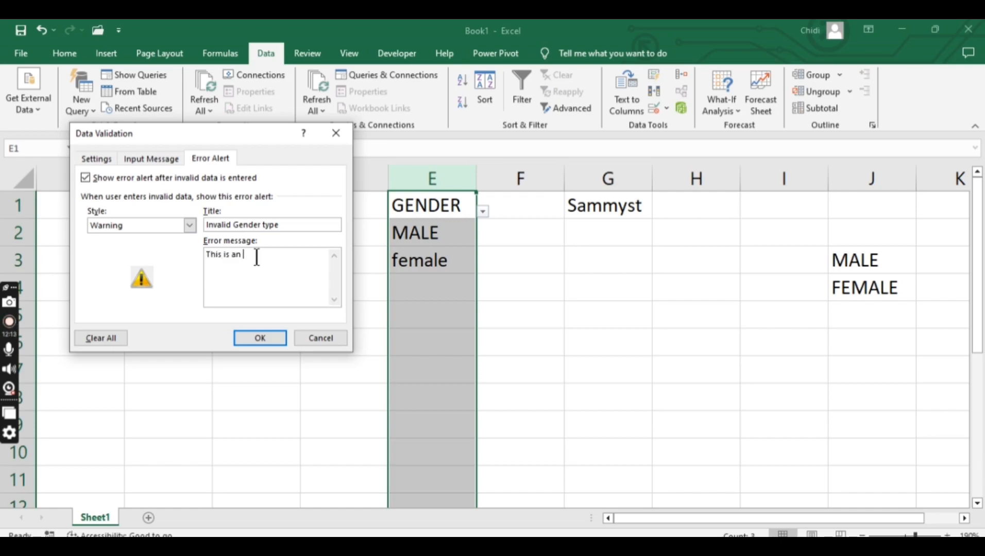
pyautogui.write('invalid gender type')
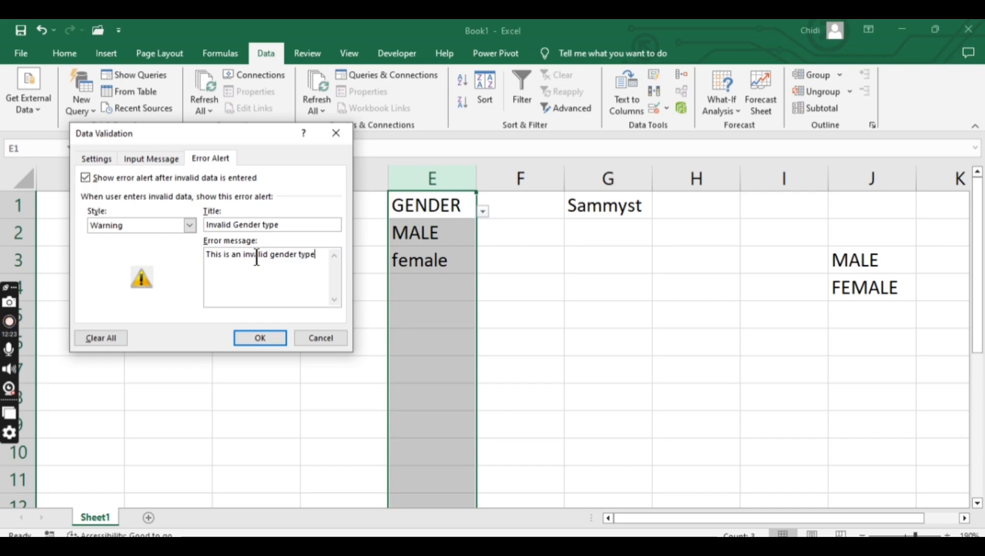
pyautogui.click(259, 336)
# Try entering Boy in cell E4 to test the gender error alert, and decline to keep the entry.
pyautogui.click(440, 282)
pyautogui.doubleClick(440, 283)
pyautogui.write('Boy')
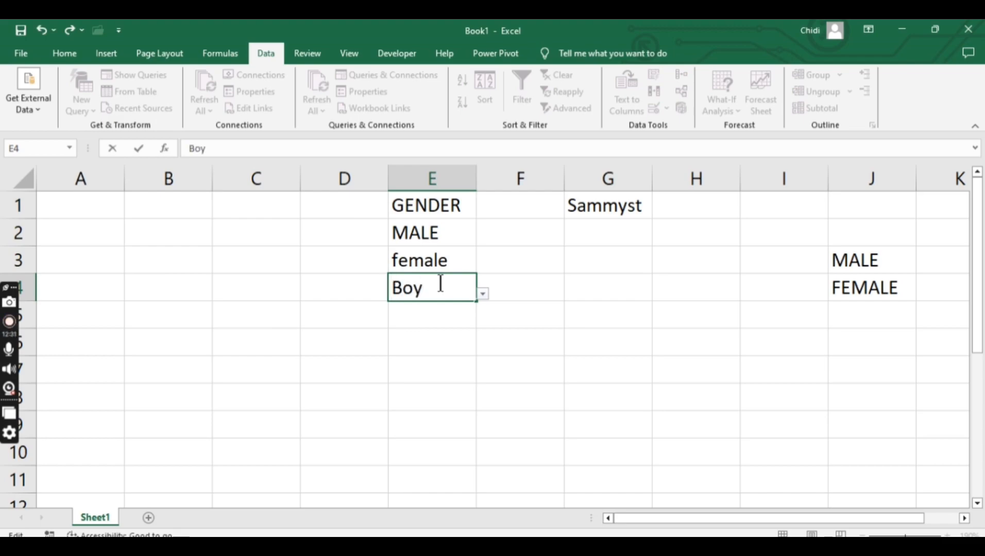
pyautogui.press('Return')
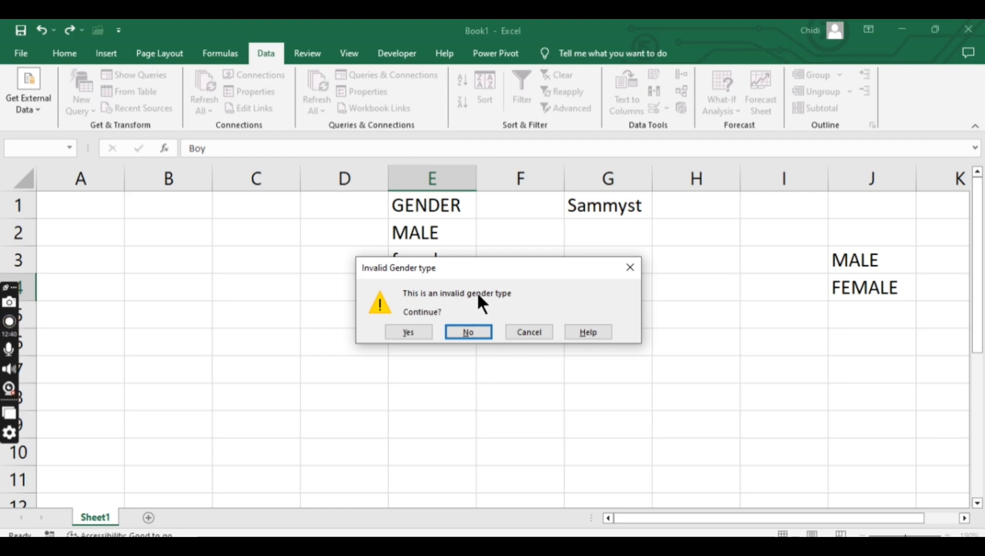
pyautogui.press('Return')
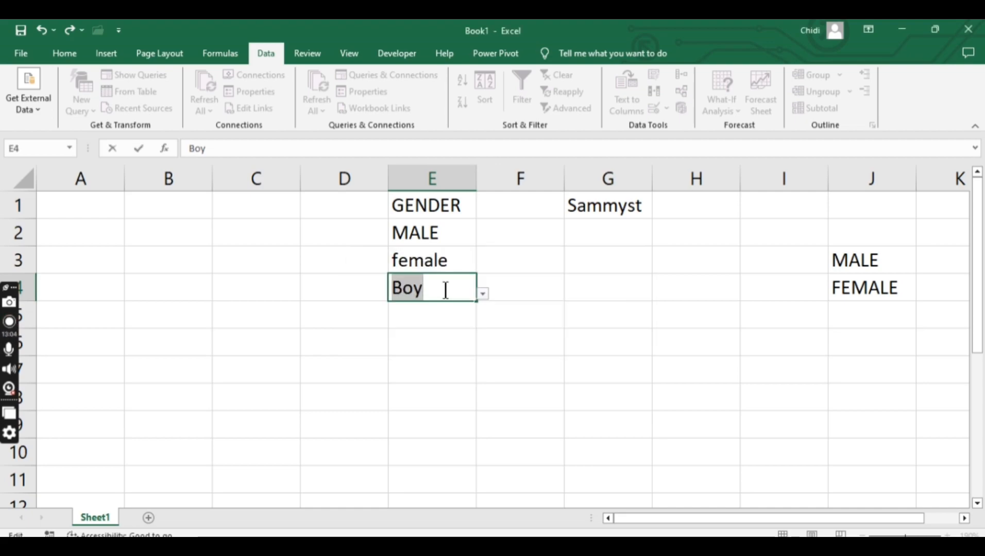
# Replace the entry in cell E4 with male.
pyautogui.press('BackSpace')
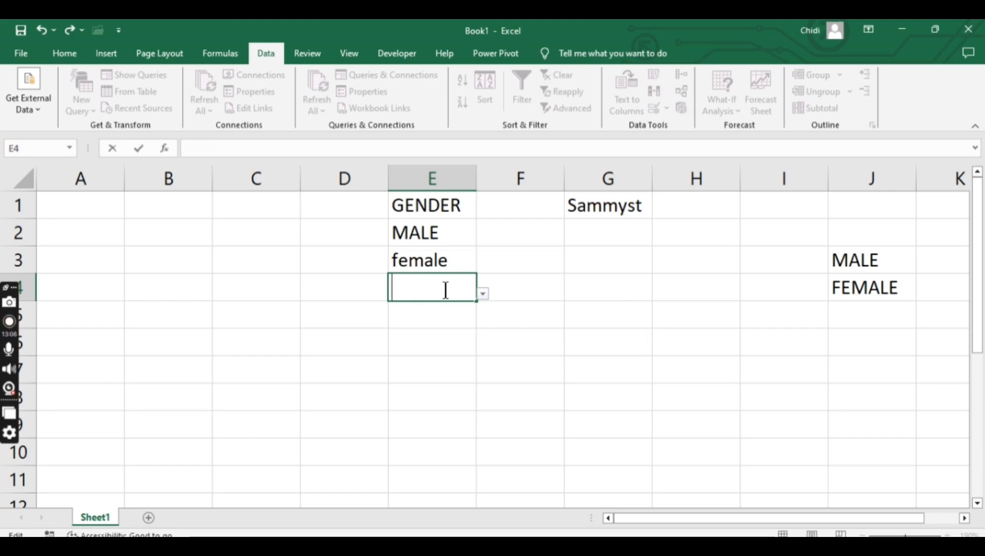
pyautogui.write('male')
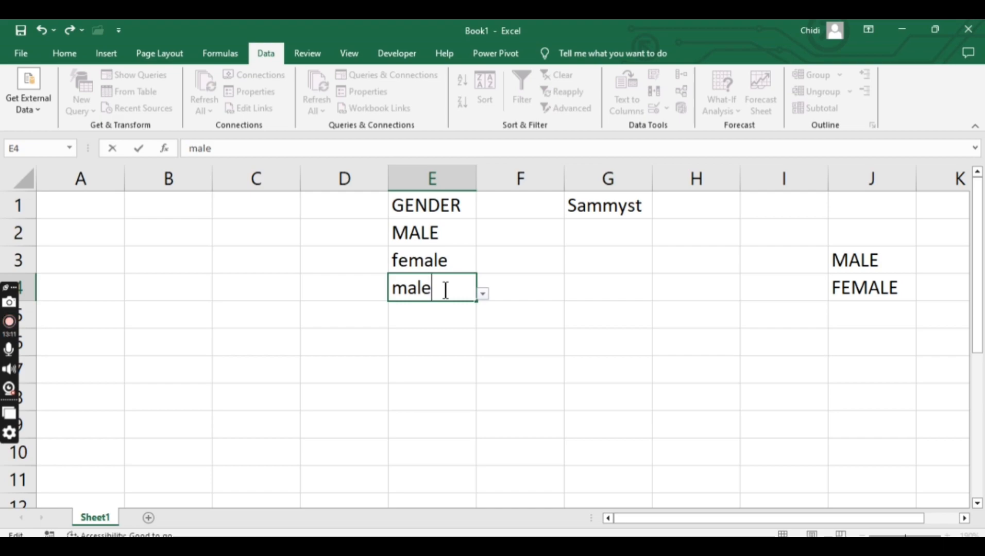
pyautogui.press('Return')
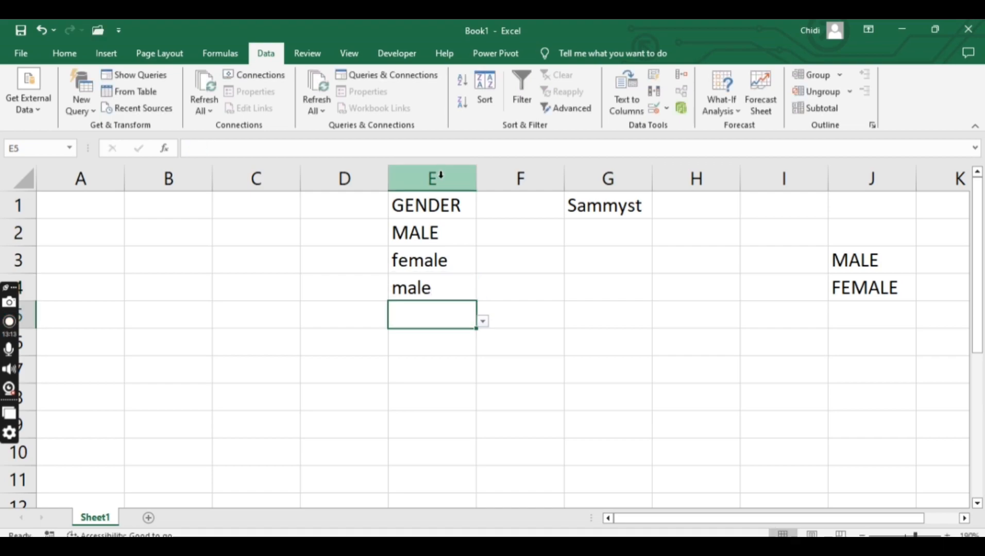
# Circle the invalid data on the sheet and clear the validation circles again.
pyautogui.click(665, 107)
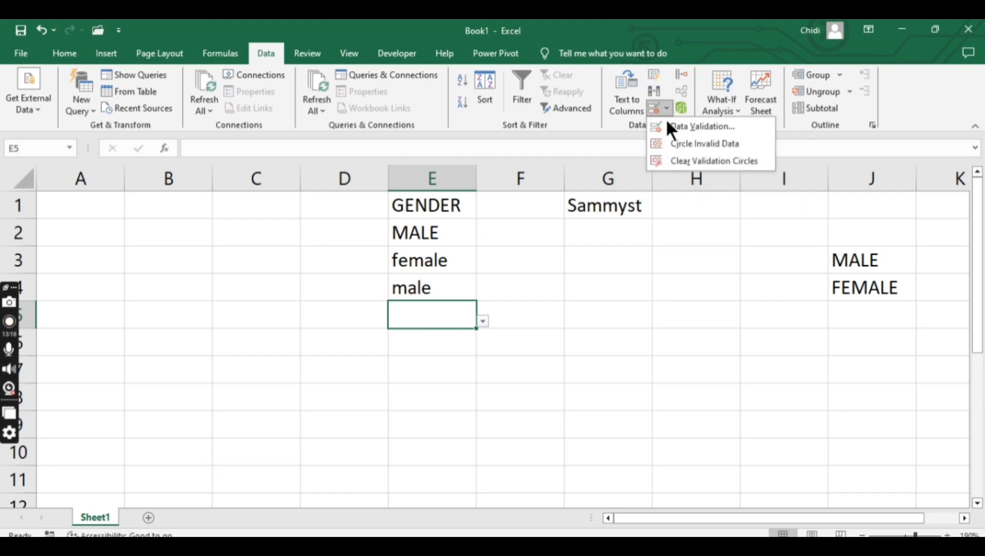
pyautogui.click(701, 141)
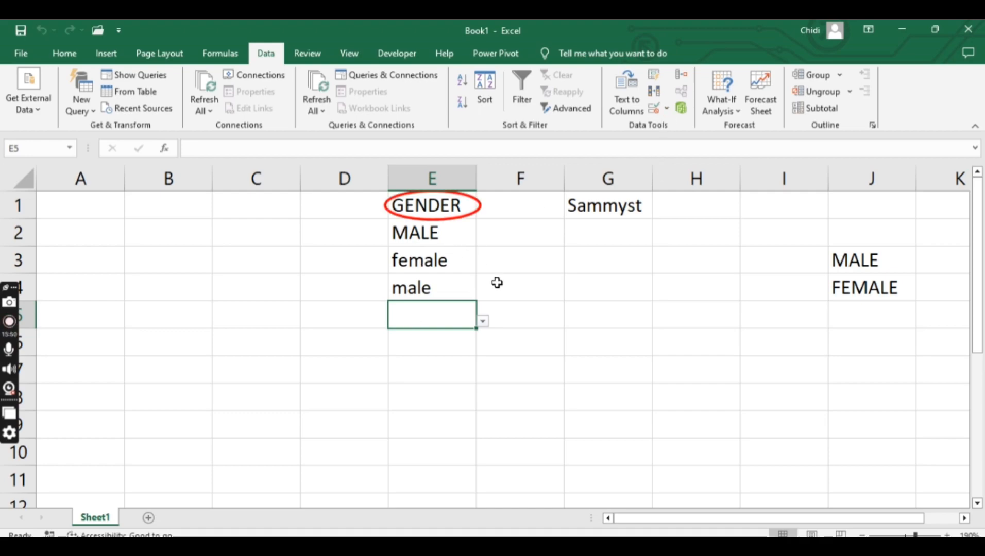
pyautogui.click(666, 107)
pyautogui.click(684, 143)
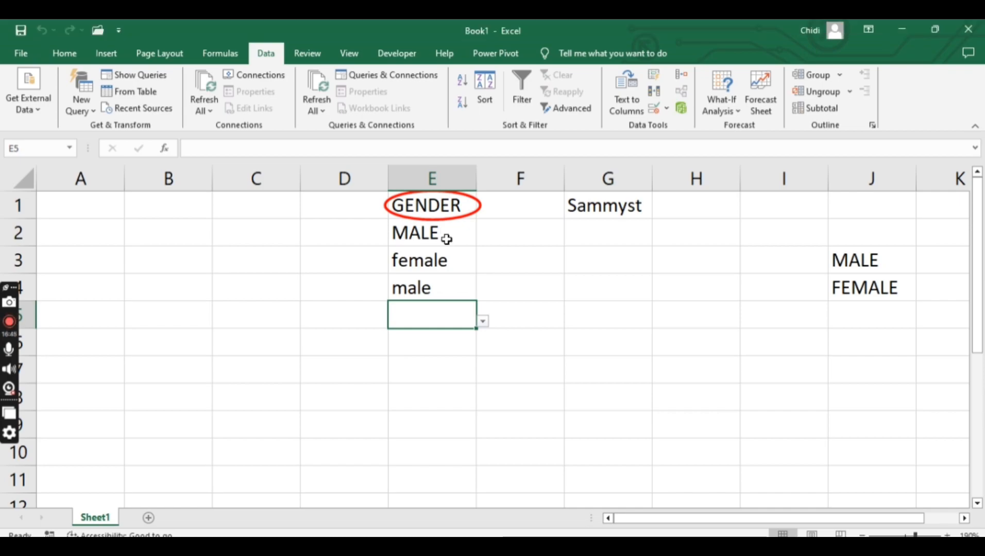
pyautogui.click(665, 106)
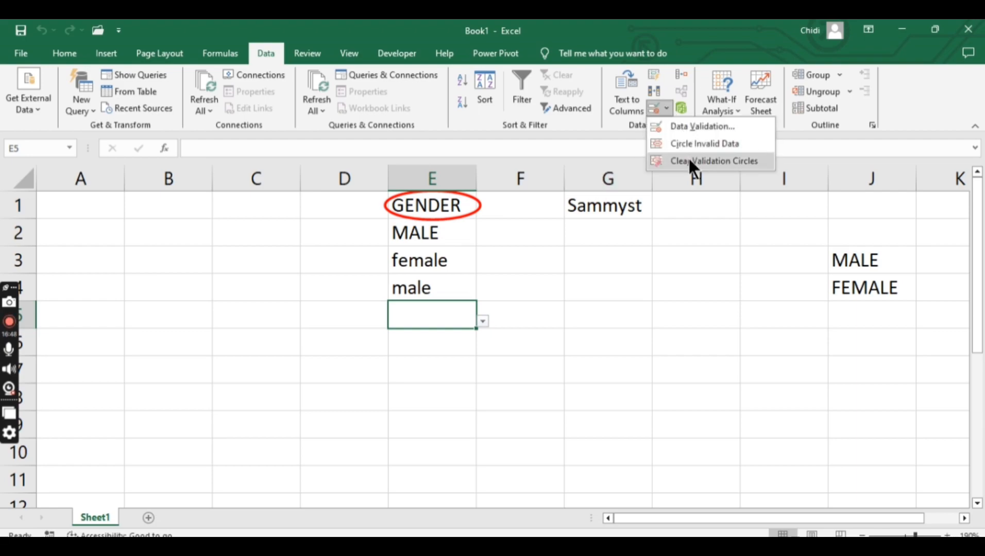
pyautogui.click(706, 160)
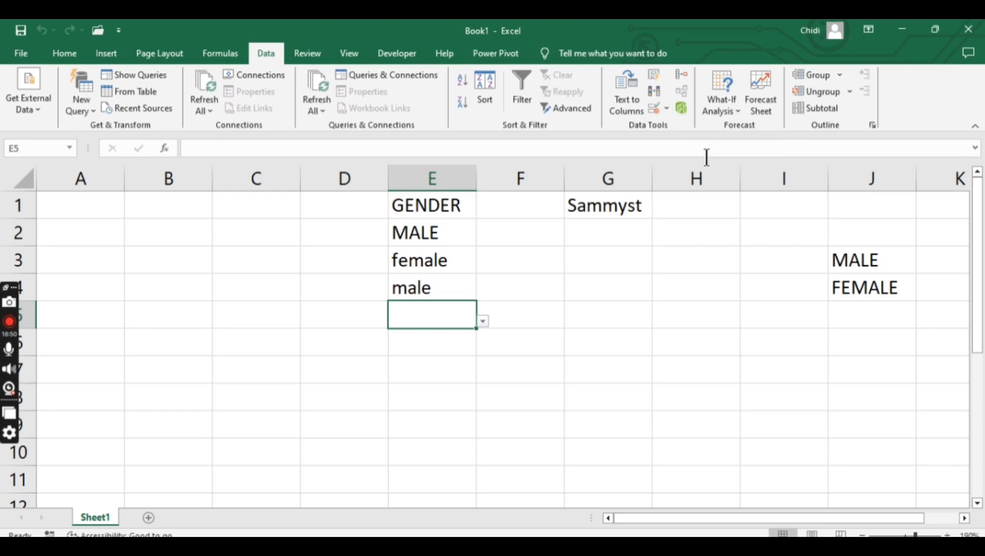